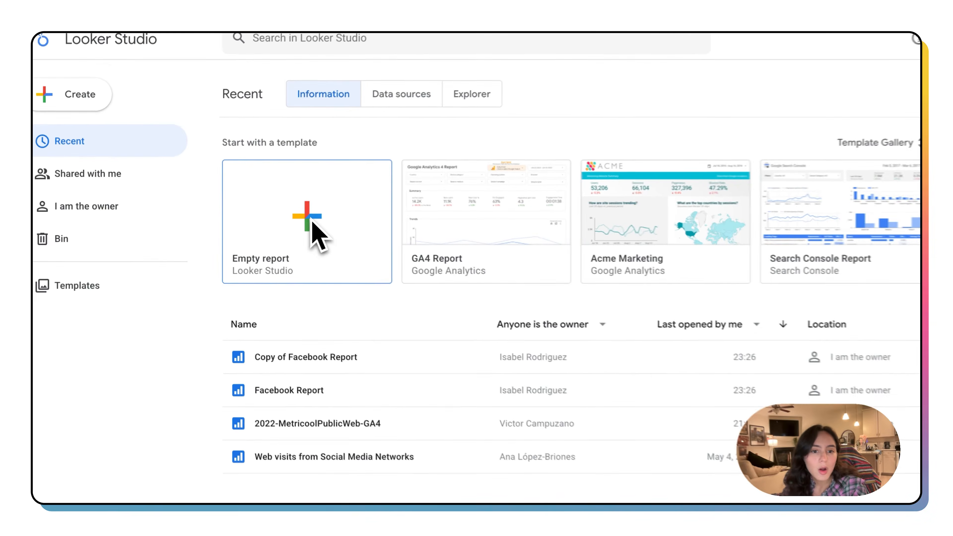
Step: Start an empty report and search the available data connectors for Metricool
left_click(302, 223)
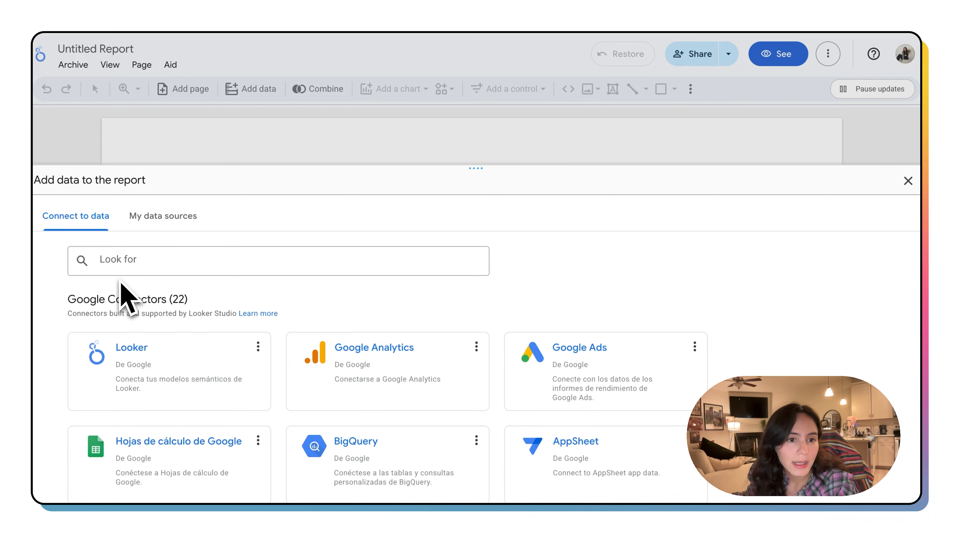
left_click(114, 261)
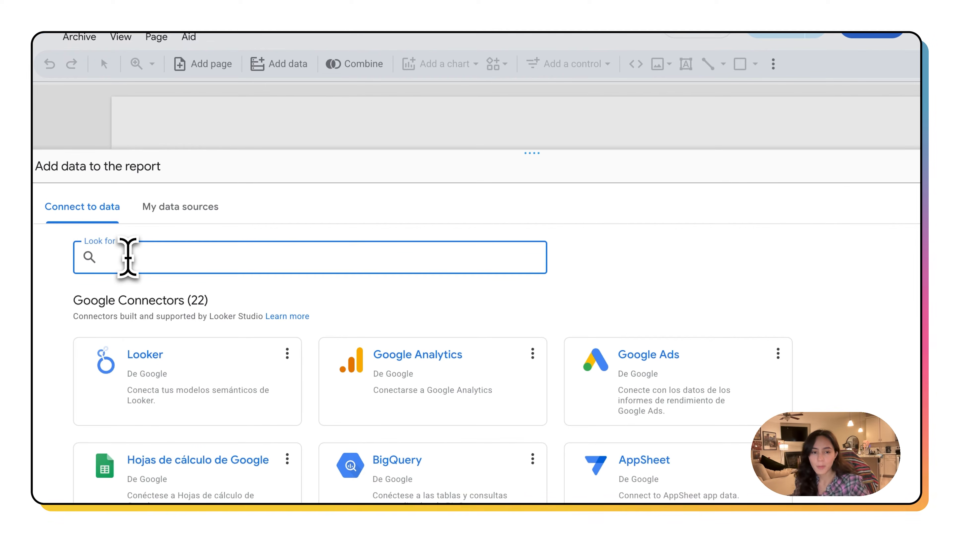
type("Metricoo")
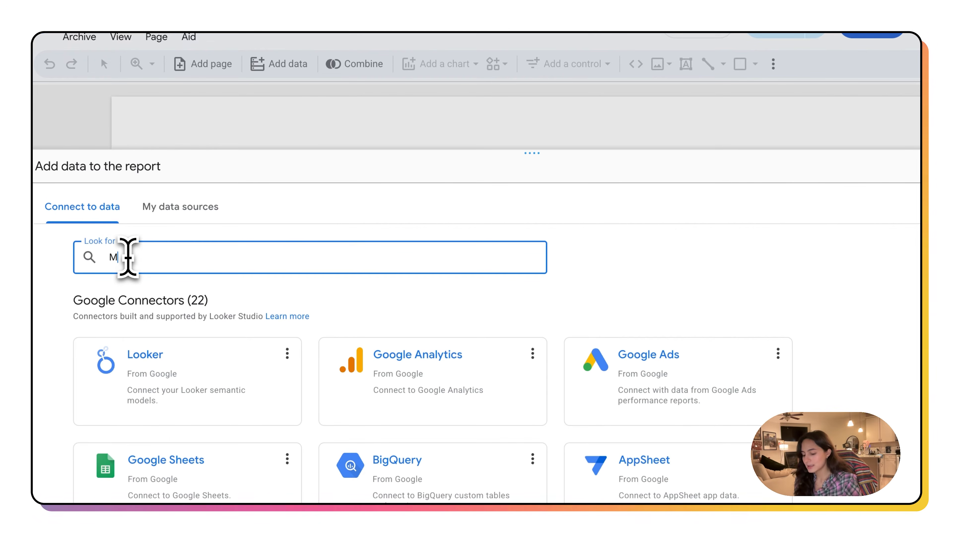
type("l")
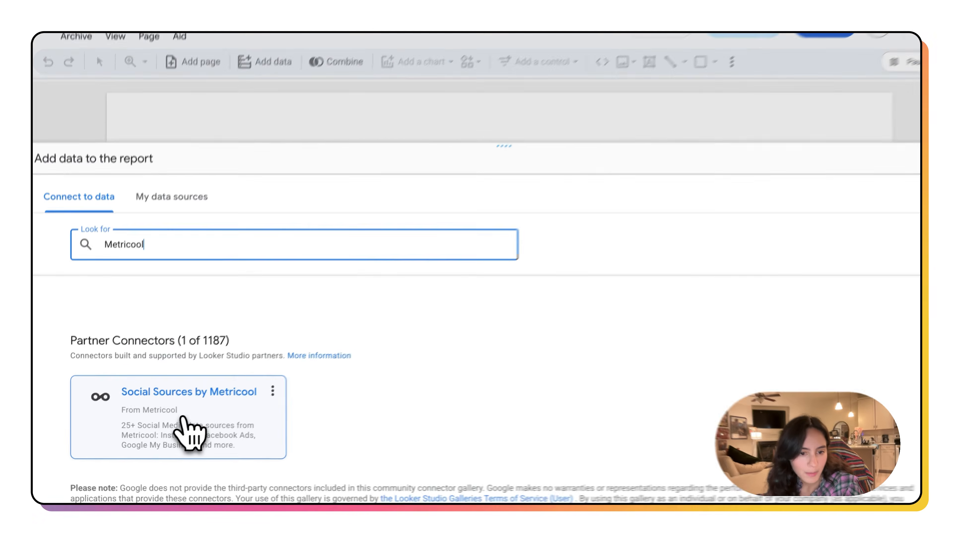
Step: Open the Social Sources by Metricool connector, choose "Just one brand selected manually" for brand selection, and continue
left_click(210, 417)
scroll(203, 431, "down", 3)
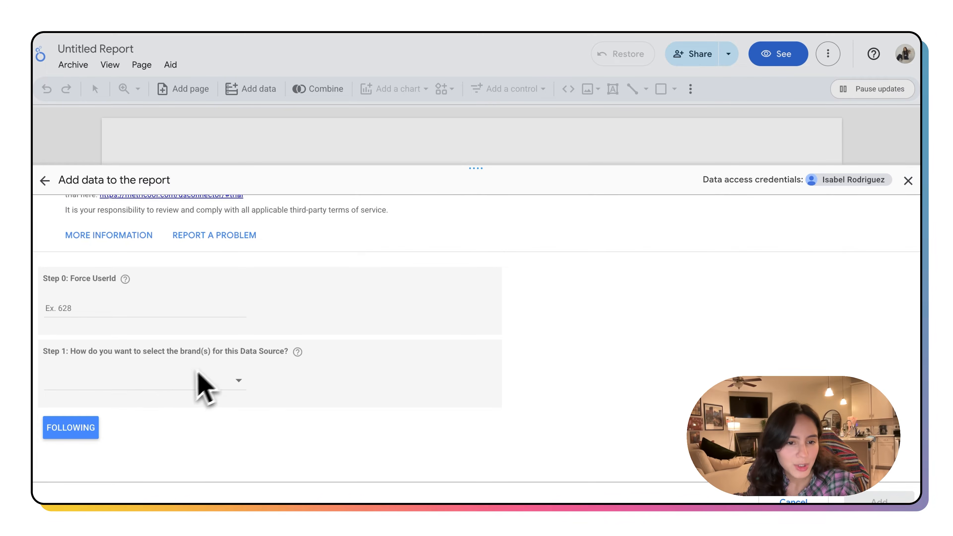
left_click(225, 381)
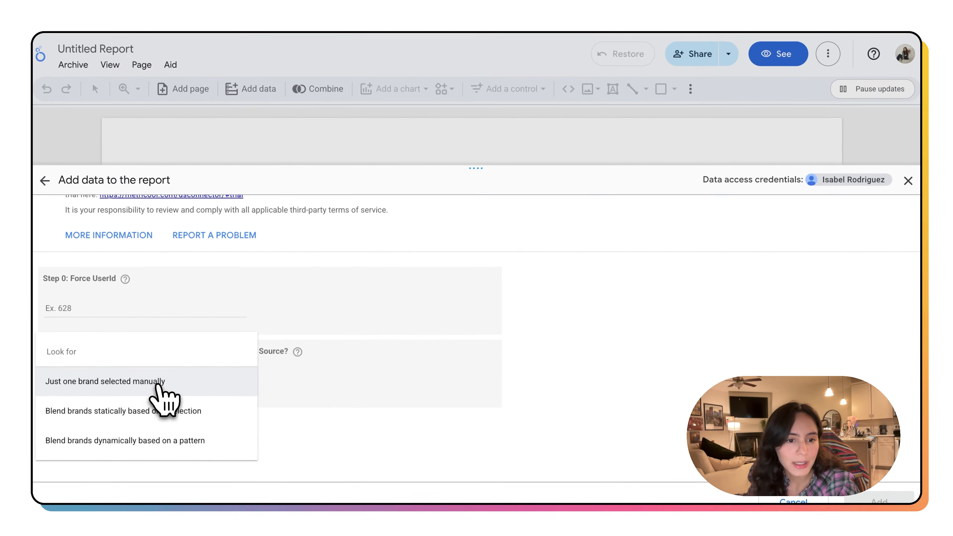
left_click(160, 382)
left_click(75, 429)
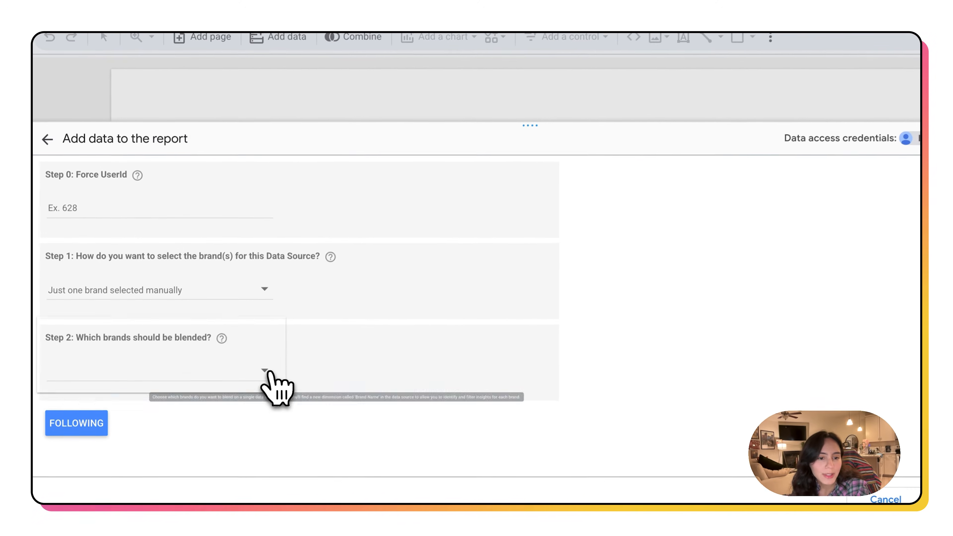
Step: Select the Masina Diamonds brand to blend and continue
left_click(238, 387)
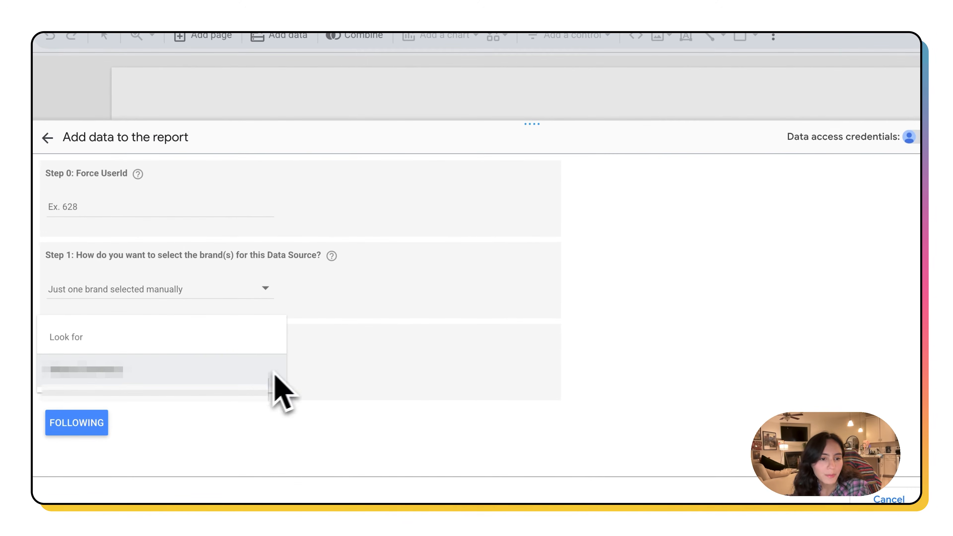
left_click(240, 371)
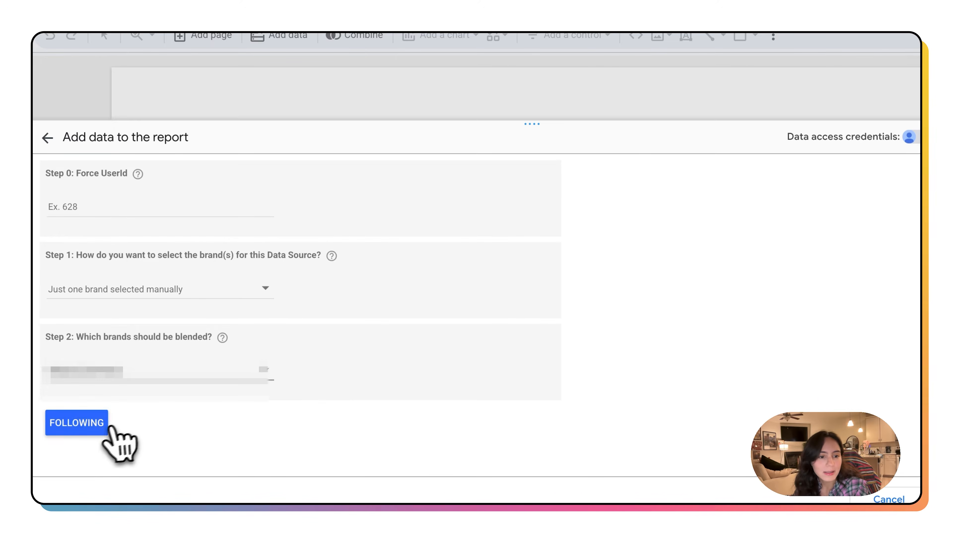
left_click(100, 430)
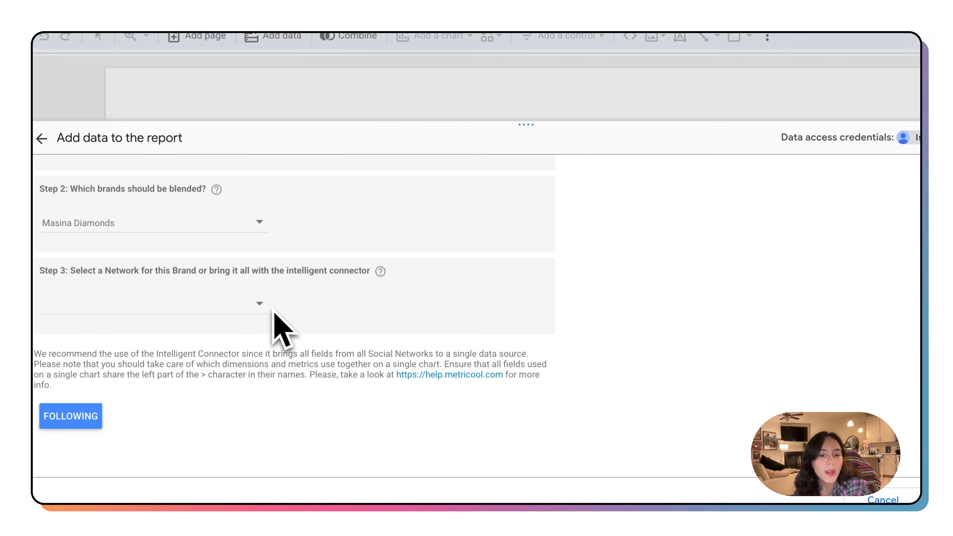
Step: Set the network to All Data (AKA Intelligent Connector) and add the data source to the report
left_click(262, 304)
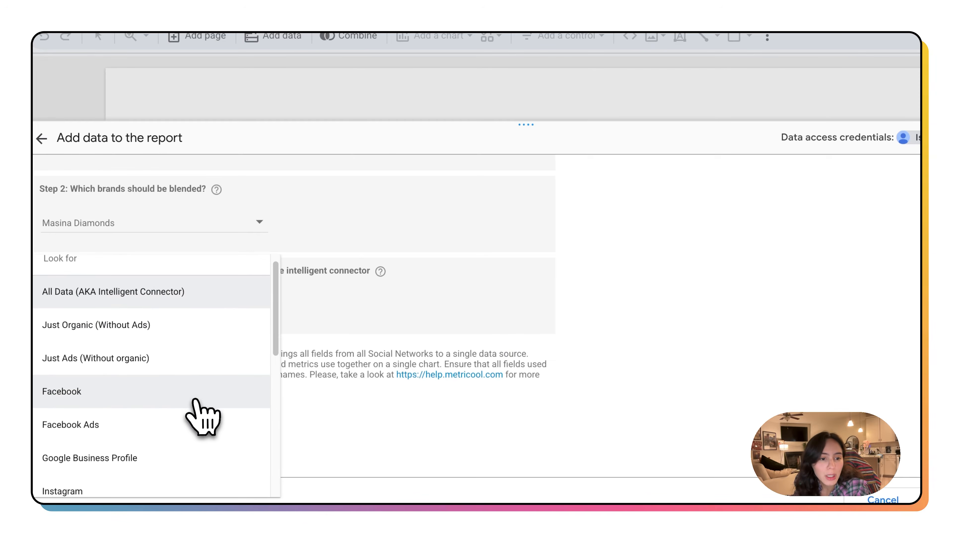
scroll(203, 417, "down", 8)
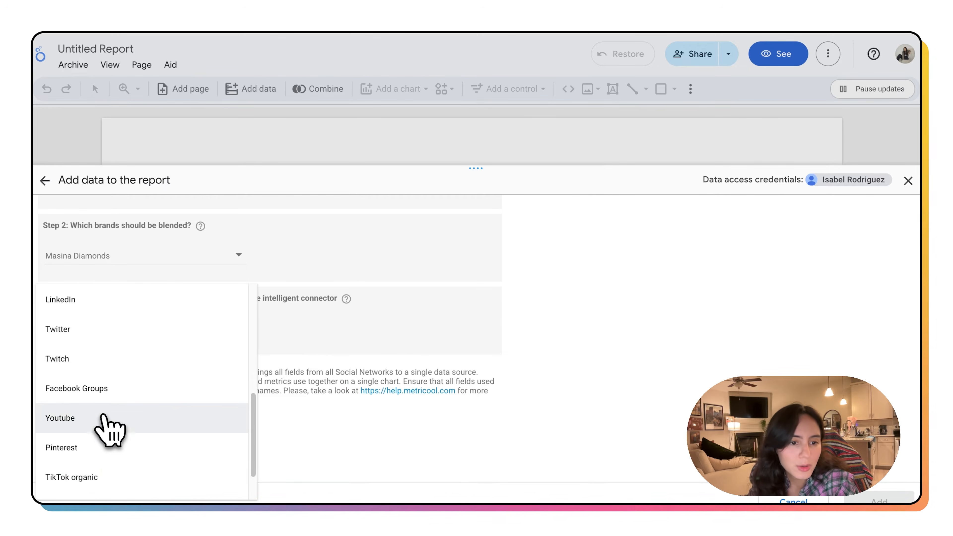
scroll(104, 338, "up", 4)
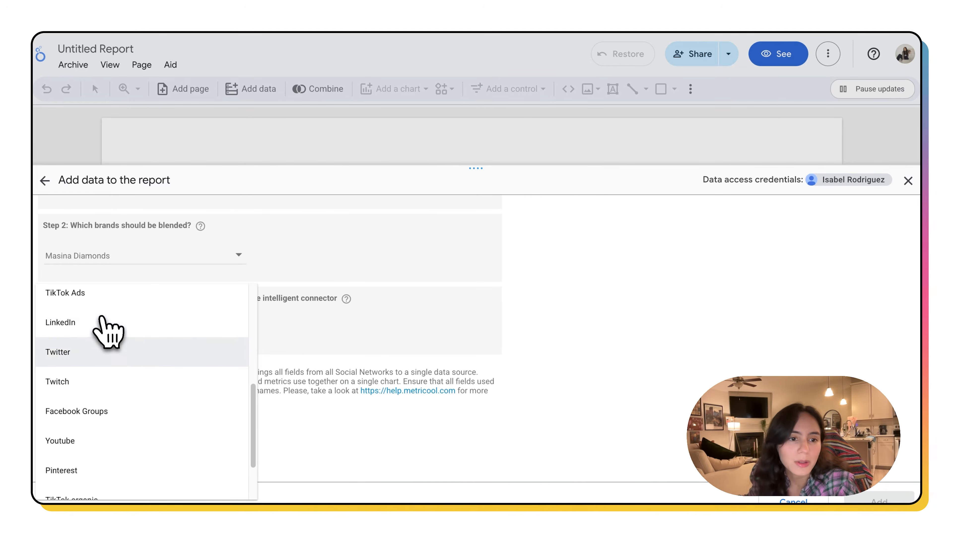
scroll(108, 347, "up", 4)
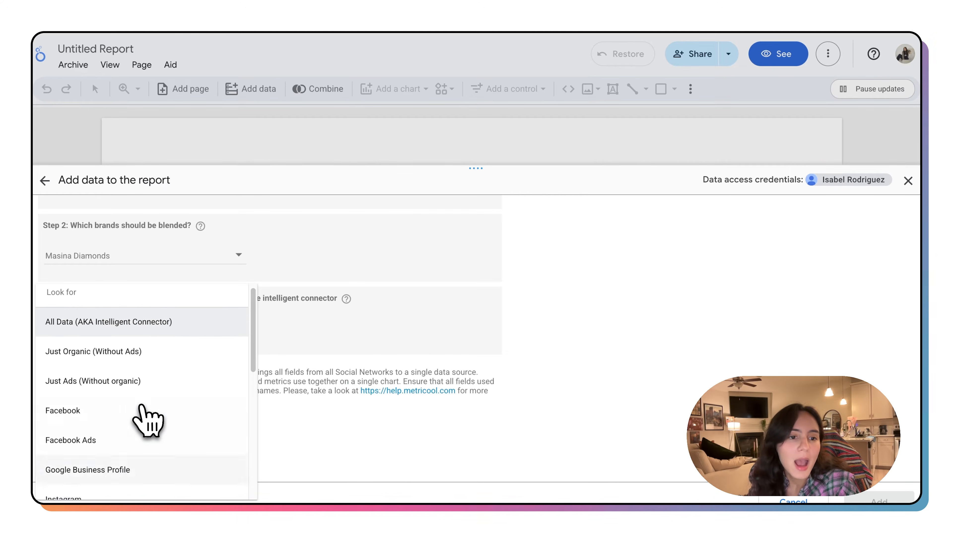
left_click(146, 328)
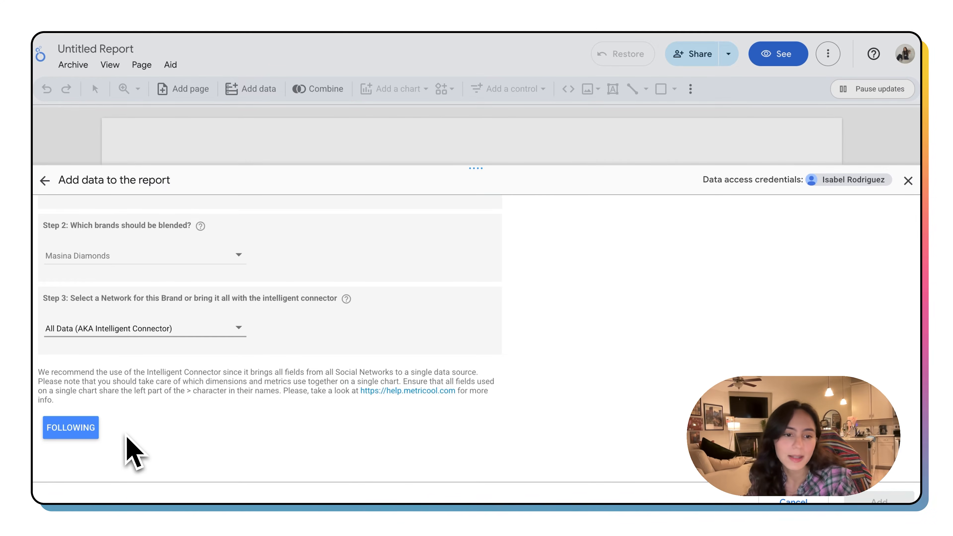
left_click(75, 436)
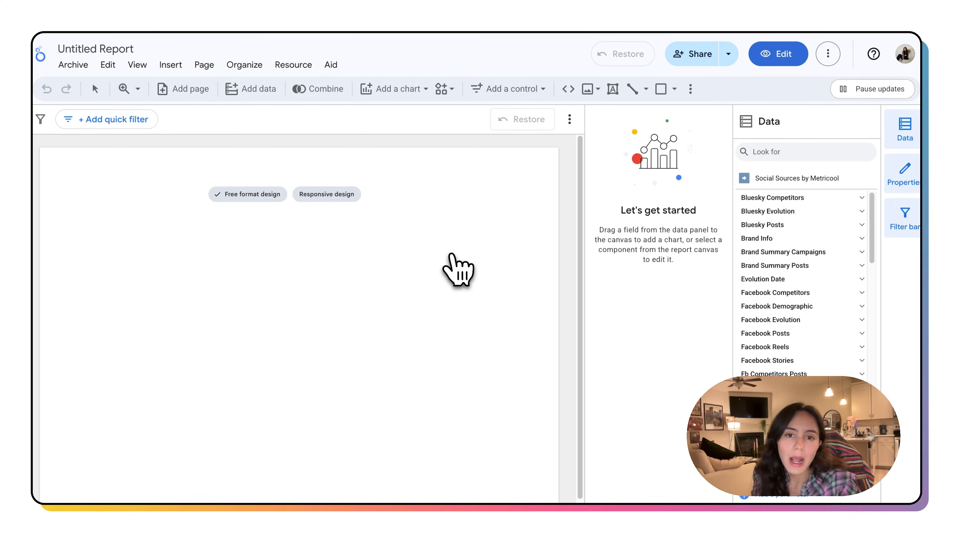
Step: Browse the data source's field groups, expanding Brand Summary Campaigns, Brand Summary Posts and Evolution Date
scroll(815, 276, "down", 3)
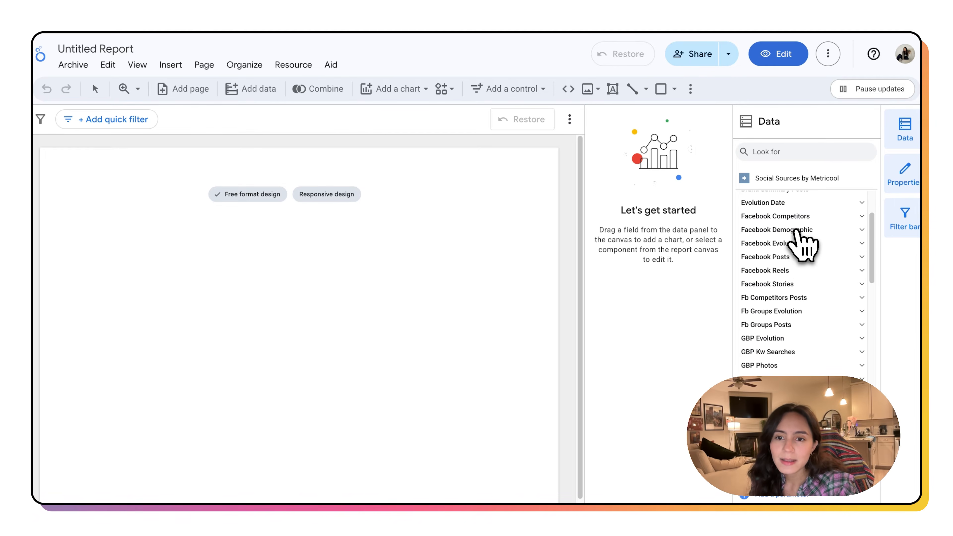
scroll(803, 246, "up", 3)
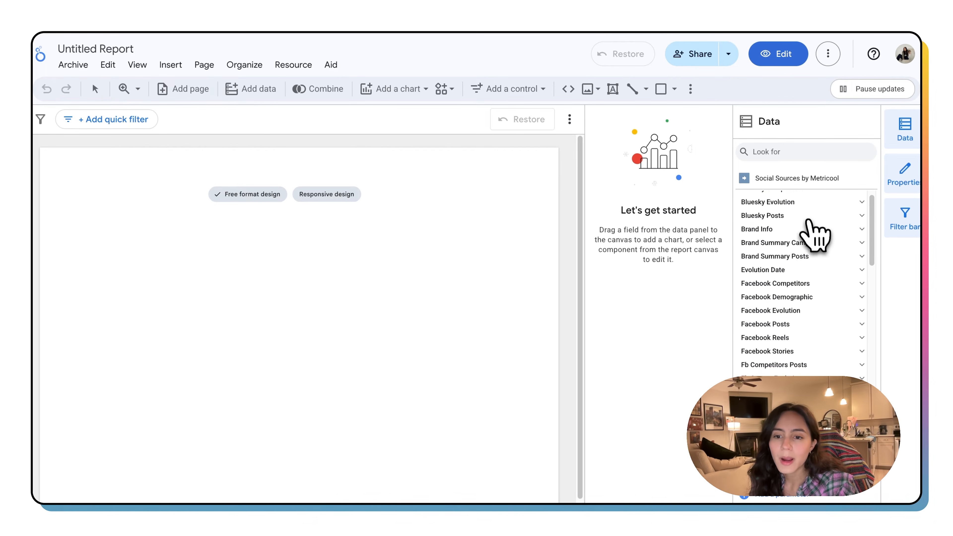
scroll(813, 233, "down", 15)
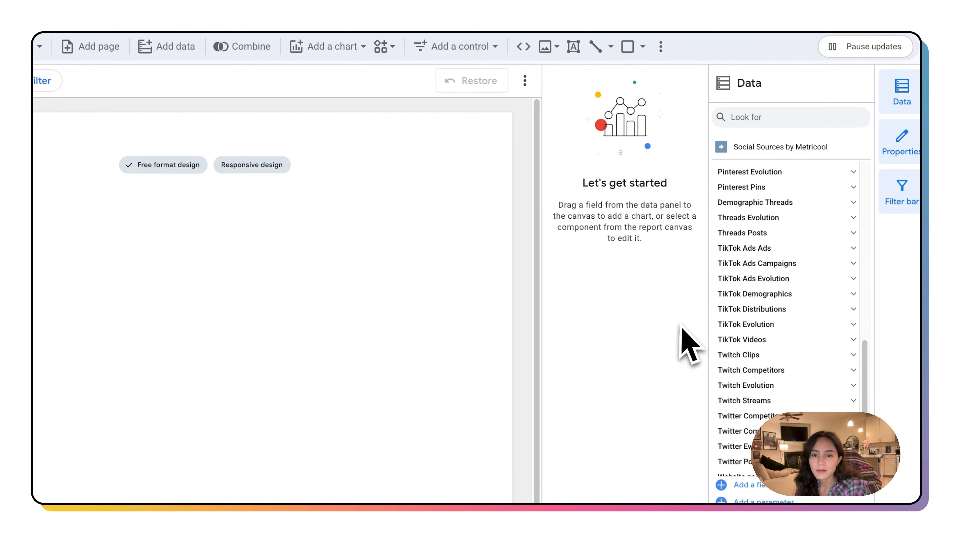
scroll(755, 267, "down", 5)
scroll(770, 336, "up", 15)
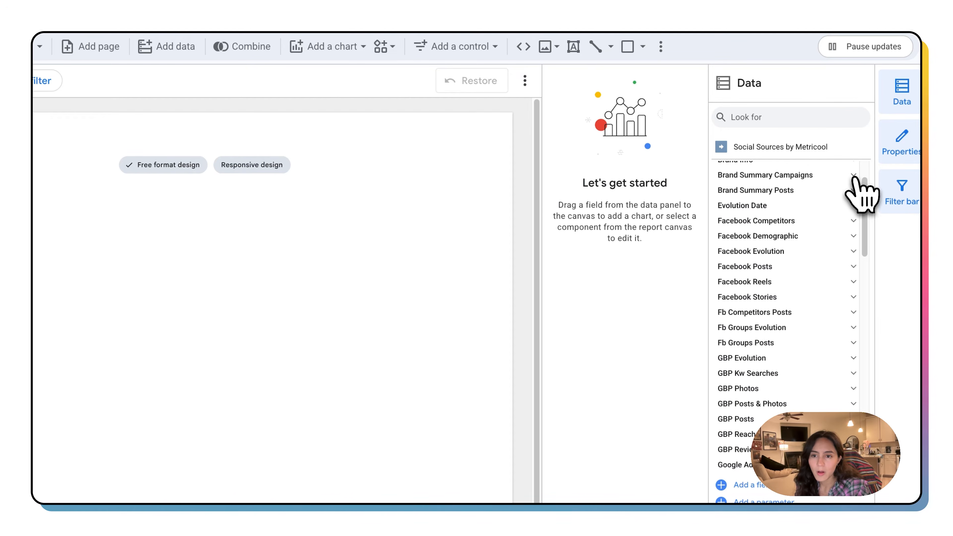
left_click(853, 175)
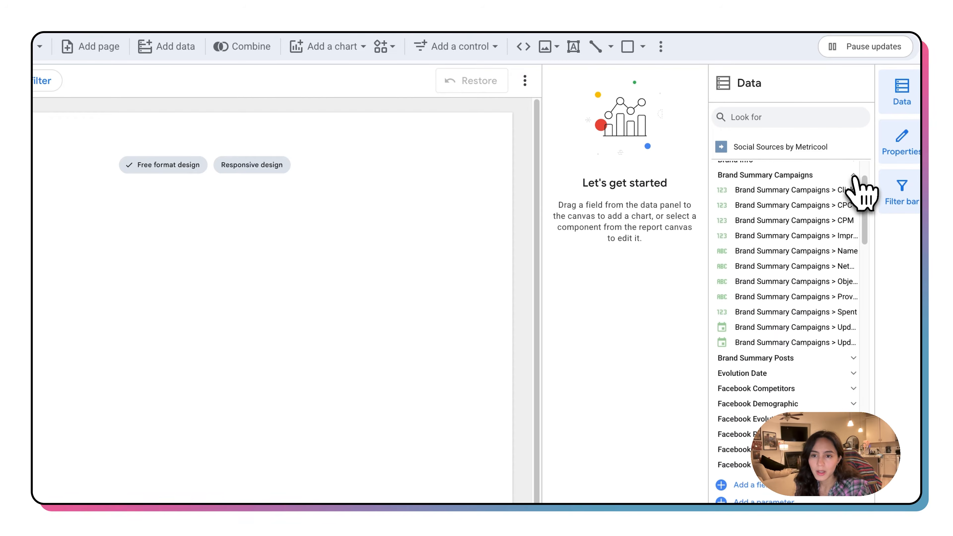
left_click(853, 359)
scroll(851, 390, "down", 3)
left_click(853, 404)
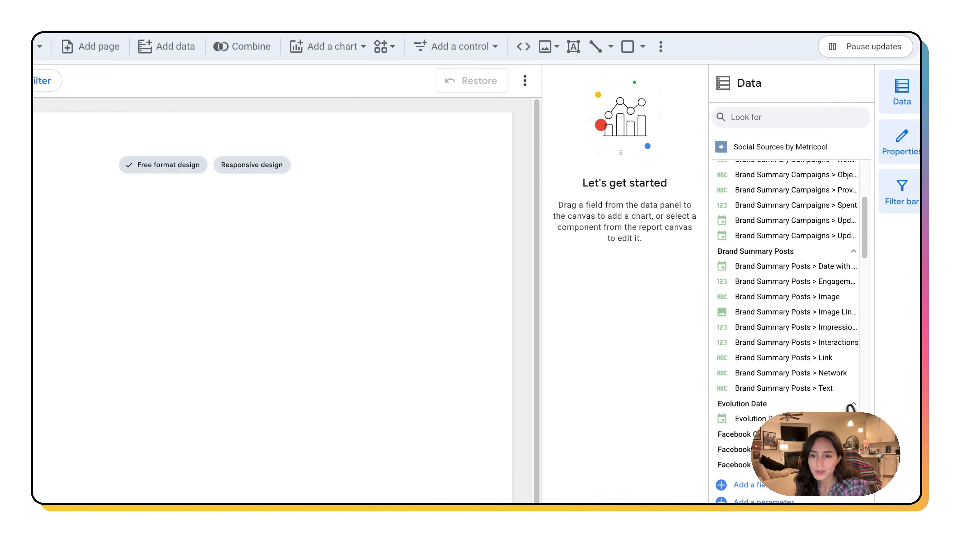
scroll(851, 408, "down", 3)
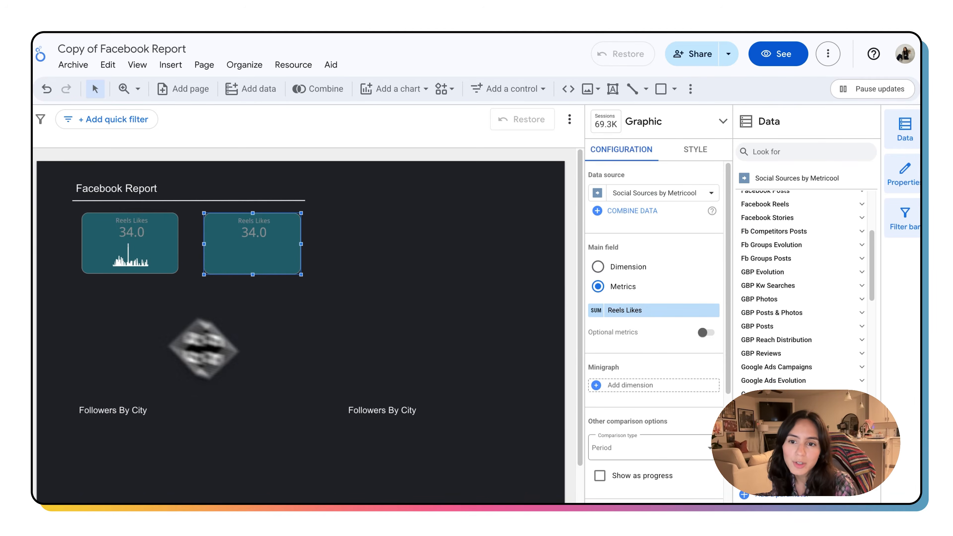
Step: Expand Facebook Evolution and replace the selected scorecard's metric with Facebook Evolution > Page Likes
scroll(806, 342, "up", 3)
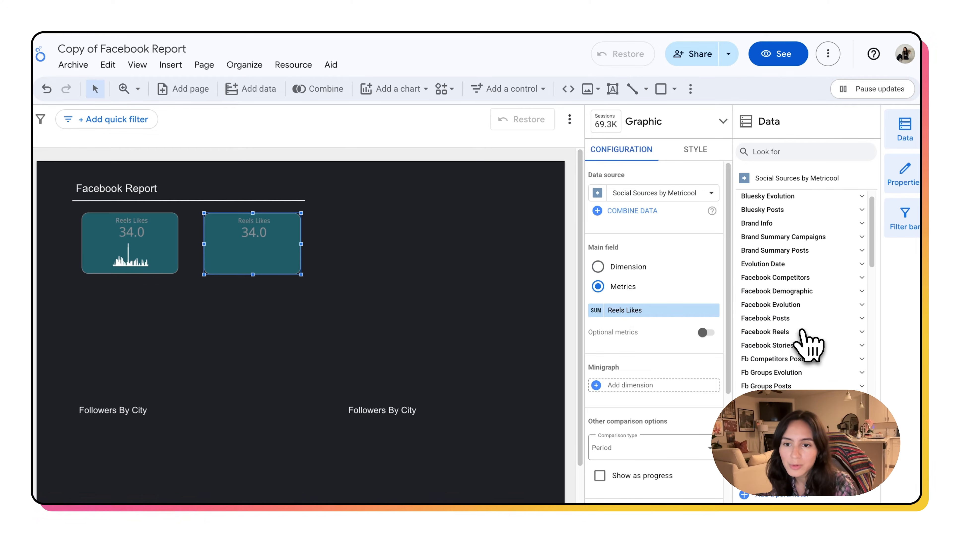
scroll(863, 304, "up", 1)
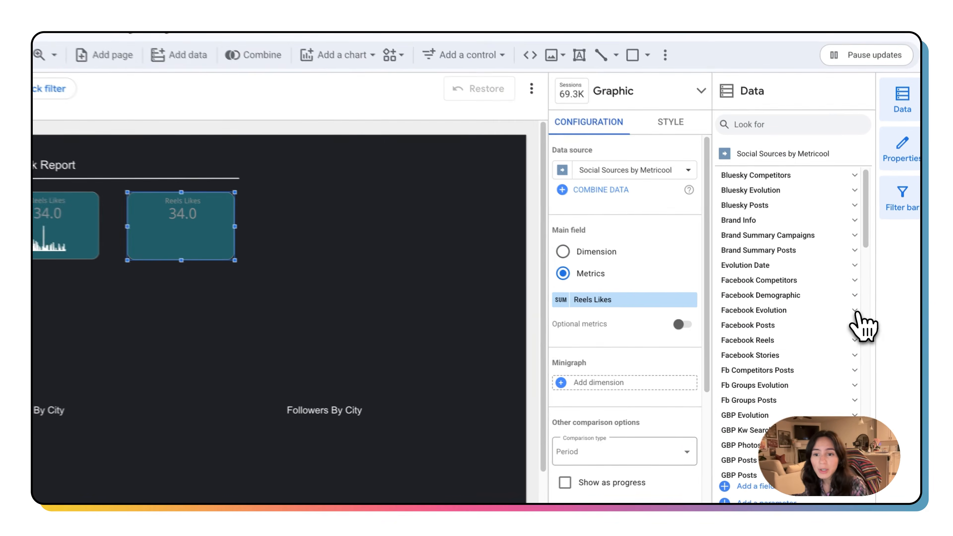
left_click(862, 320)
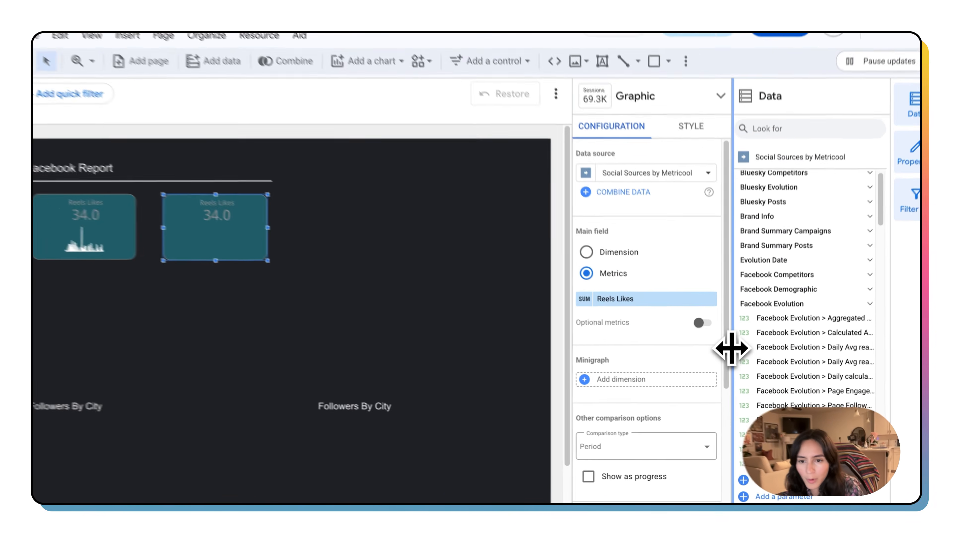
left_click_drag(733, 355, 662, 345)
scroll(746, 370, "down", 2)
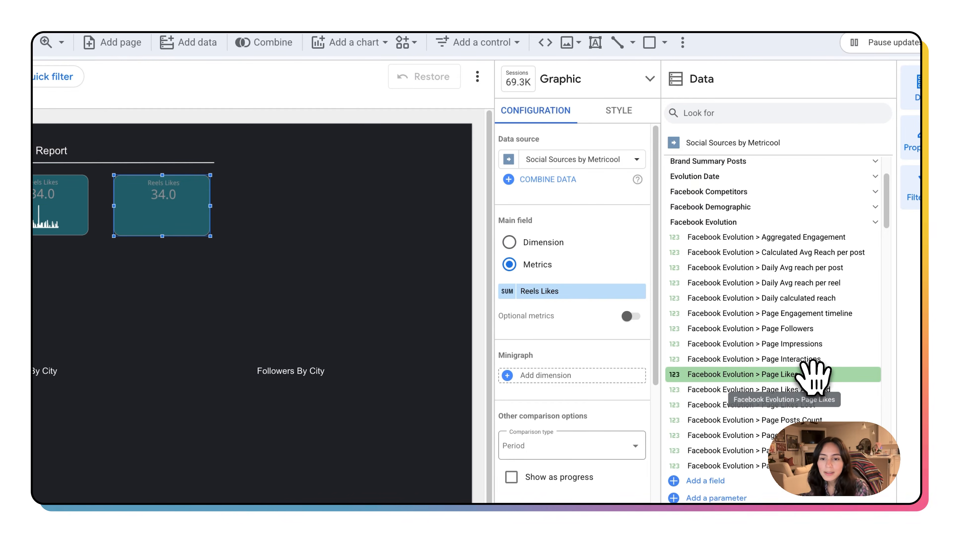
left_click_drag(807, 376, 582, 299)
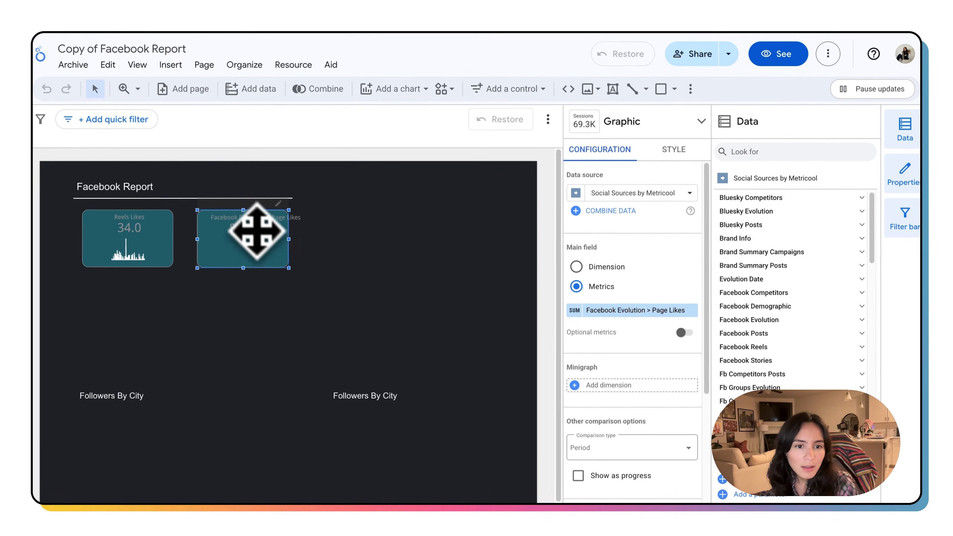
Step: Set the scorecard's default period filter to Personalized with This year as the range
scroll(598, 434, "down", 1)
scroll(598, 434, "down", 3)
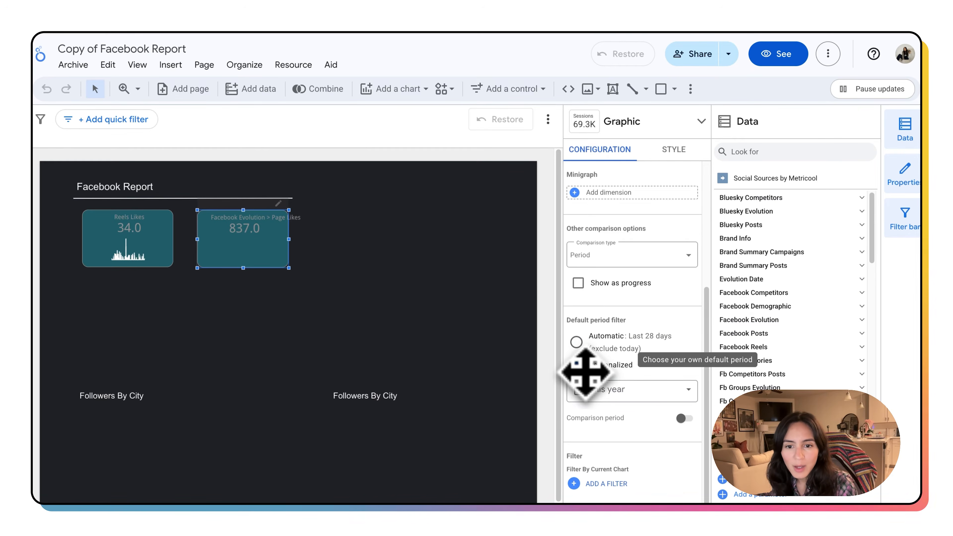
left_click(576, 364)
left_click(602, 379)
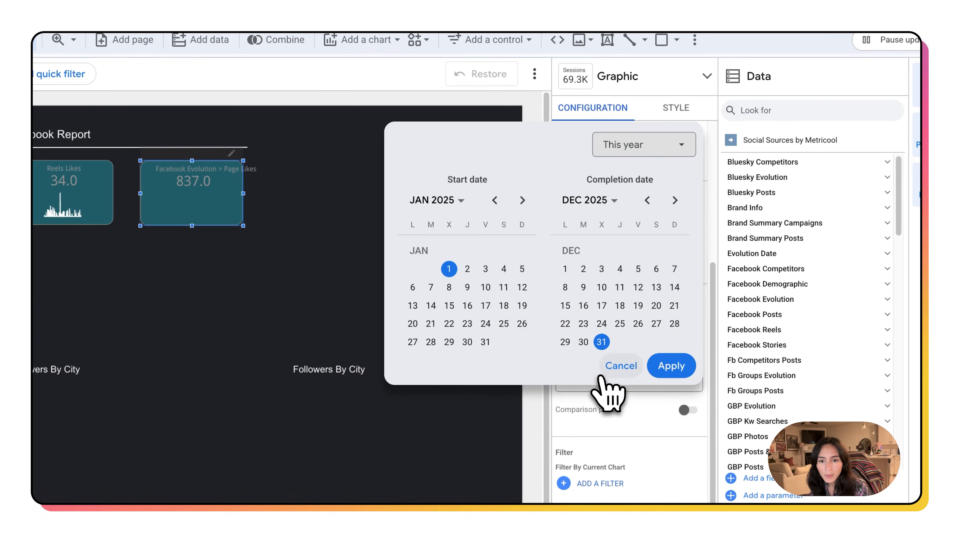
left_click(630, 396)
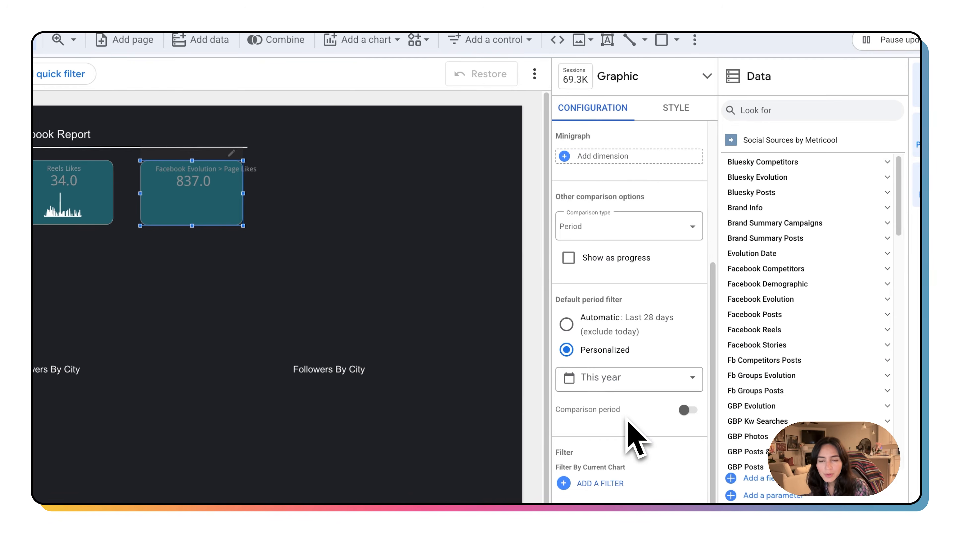
scroll(621, 358, "up", 5)
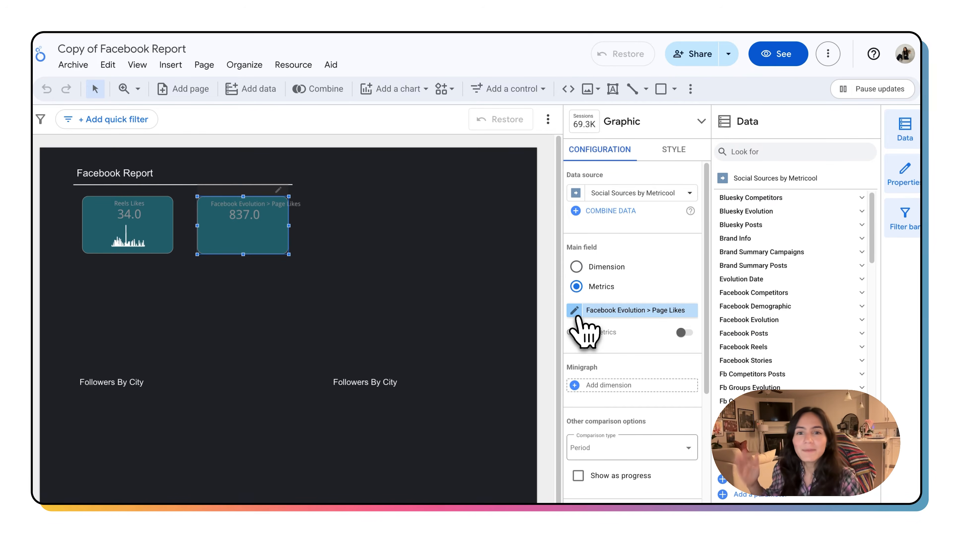
Step: Rename the scorecard's metric to Page Likes
left_click(577, 315)
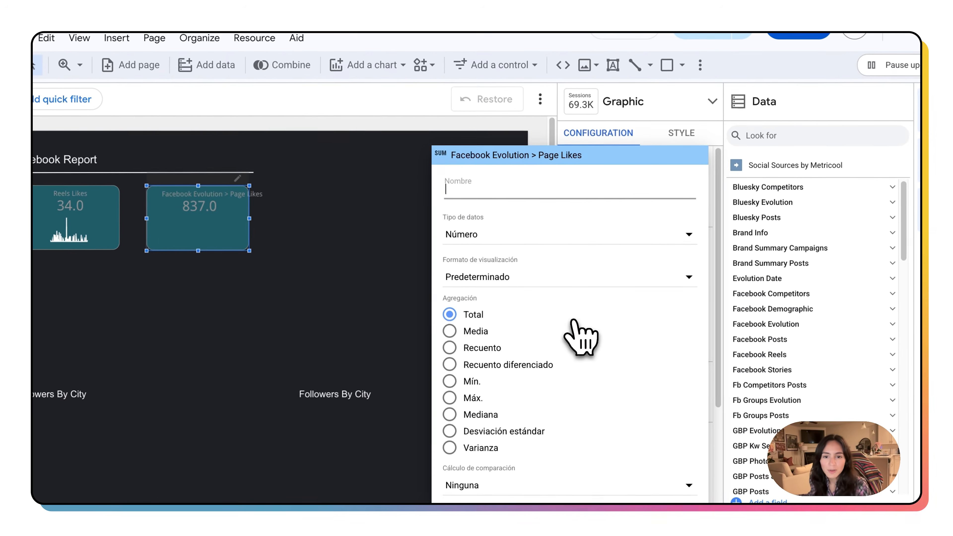
left_click(498, 191)
type("Page")
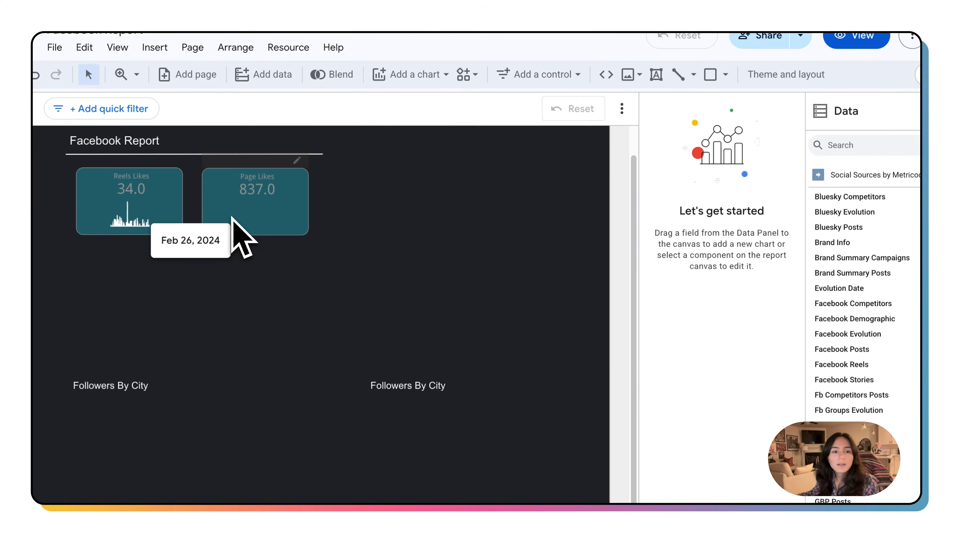
Step: Select the Reels Likes sparkline chart and duplicate it
left_click(137, 225)
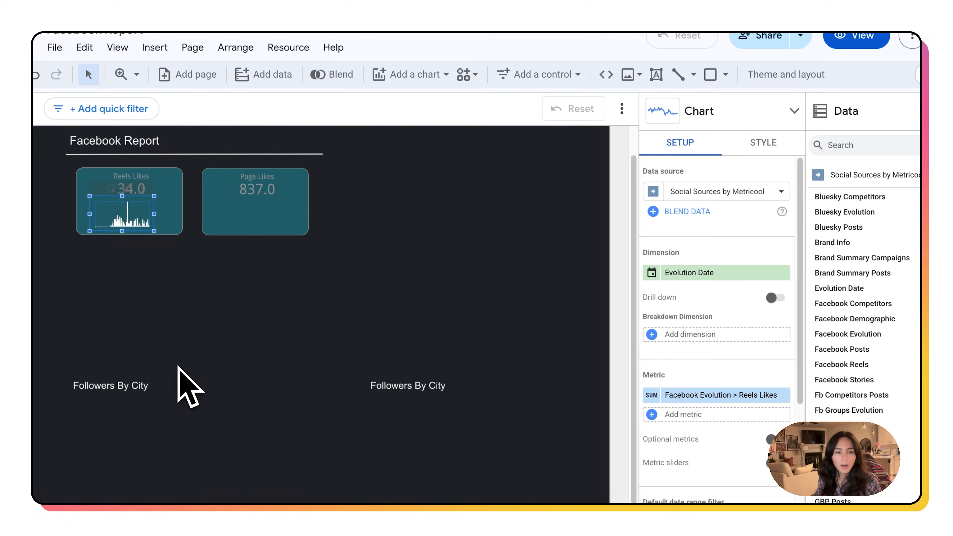
key("ctrl+d")
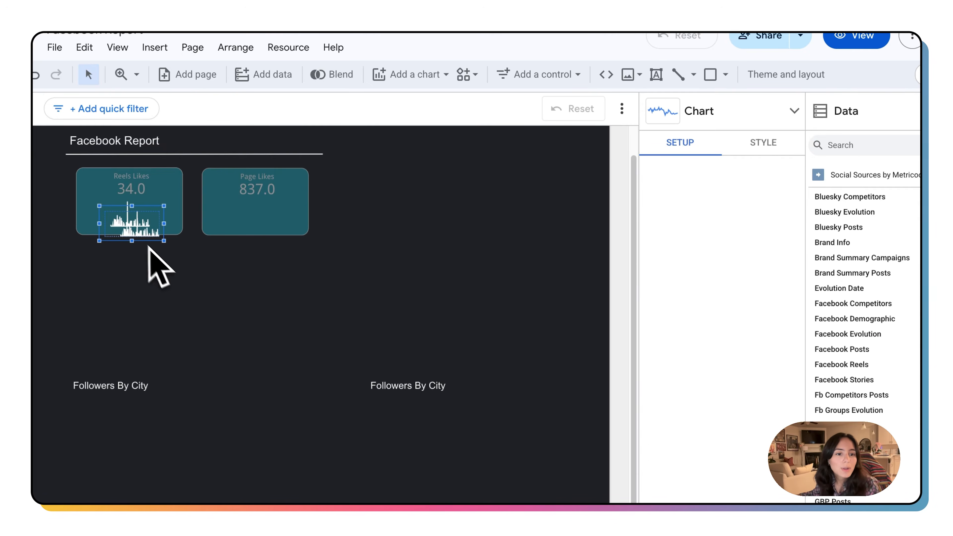
Step: Move the duplicated sparkline onto the Page Likes scorecard
left_click_drag(139, 234, 255, 226)
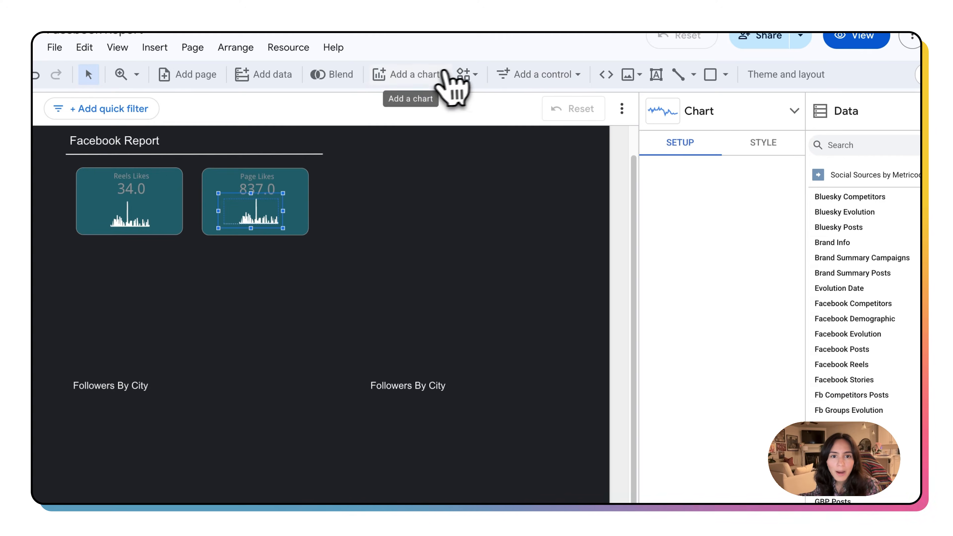
left_click(405, 77)
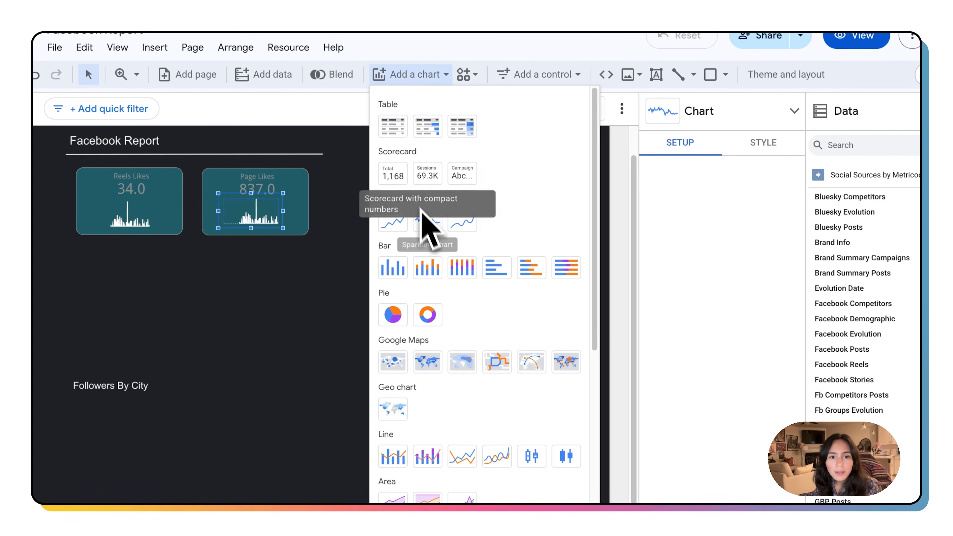
left_click(289, 233)
left_click_drag(266, 219, 267, 221)
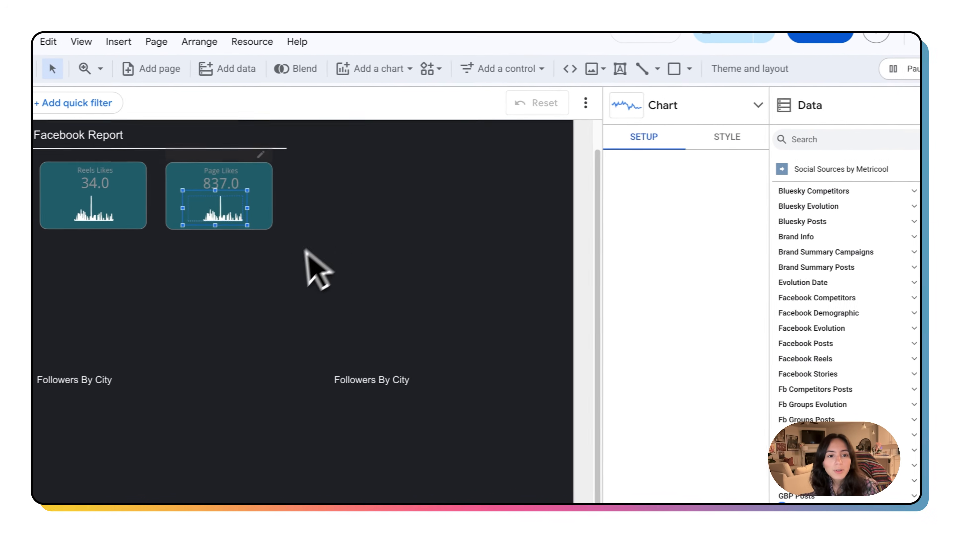
Step: Replace the duplicated sparkline's metric with Facebook Evolution > Page Likes and nudge it into place within the scorecard
left_click(234, 221)
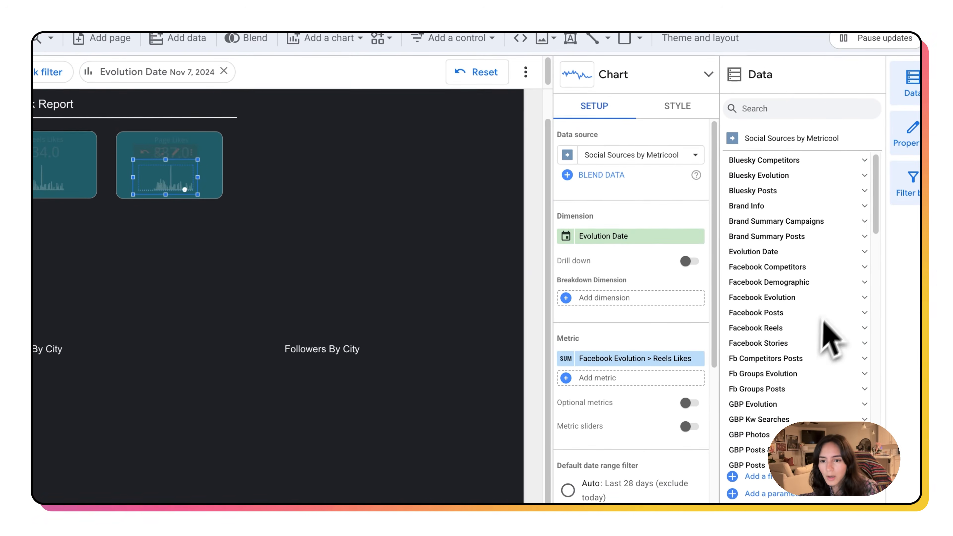
left_click(863, 297)
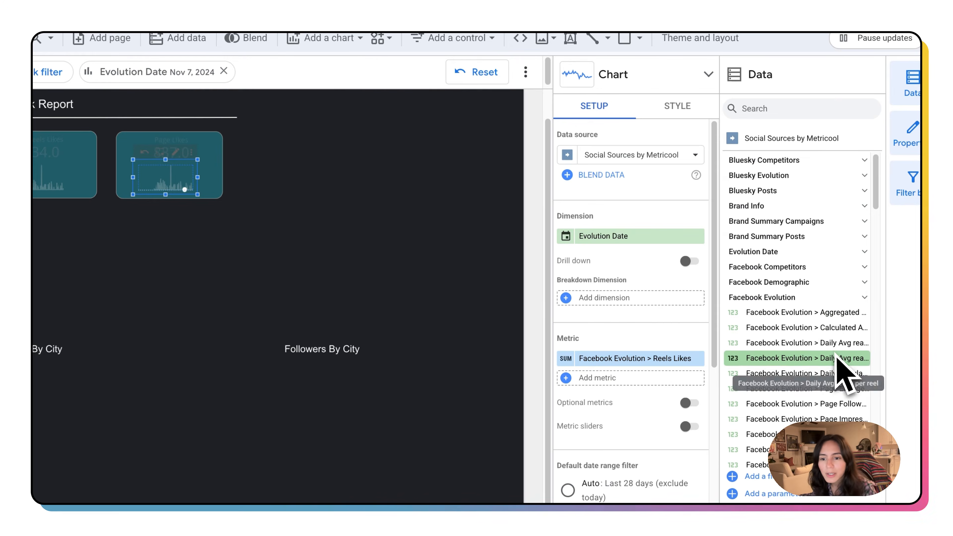
scroll(826, 375, "down", 2)
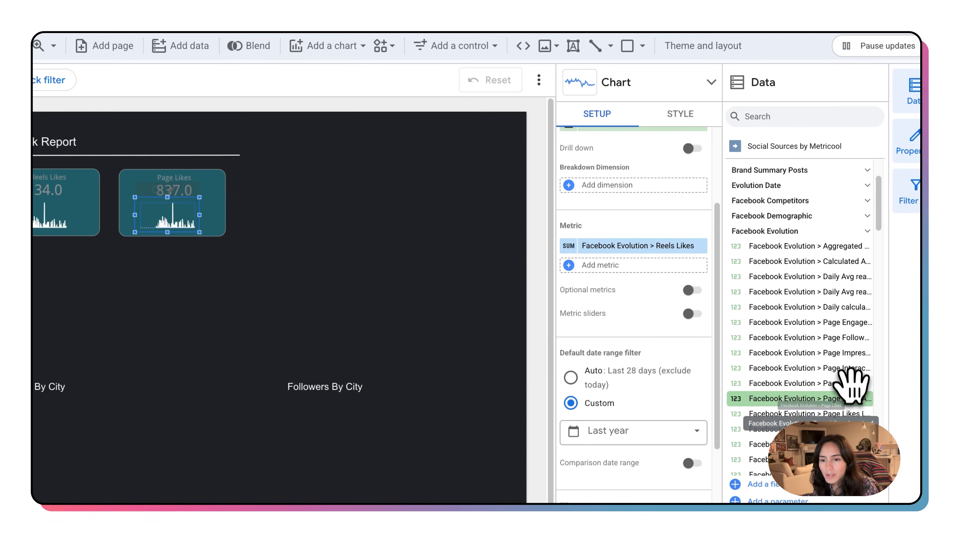
left_click_drag(847, 387, 667, 252)
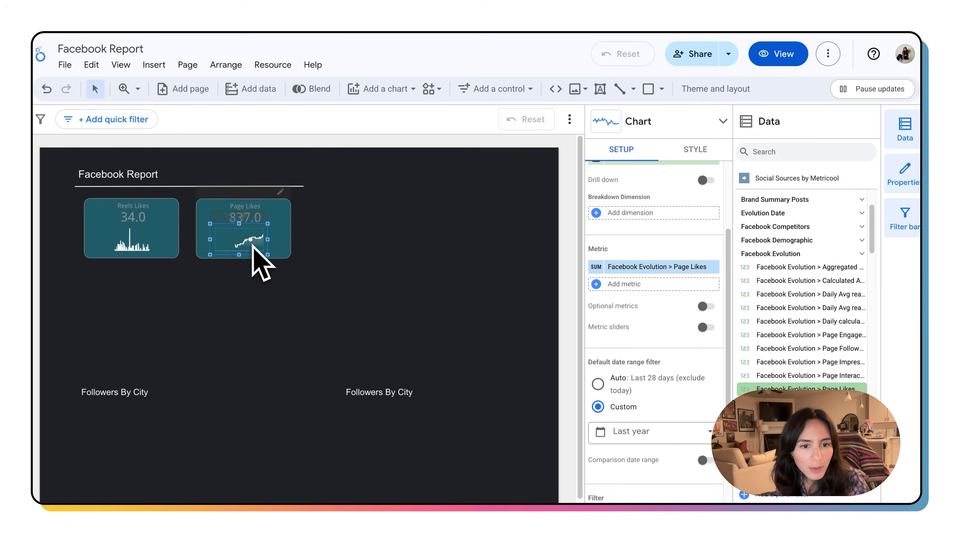
left_click_drag(218, 233, 234, 230)
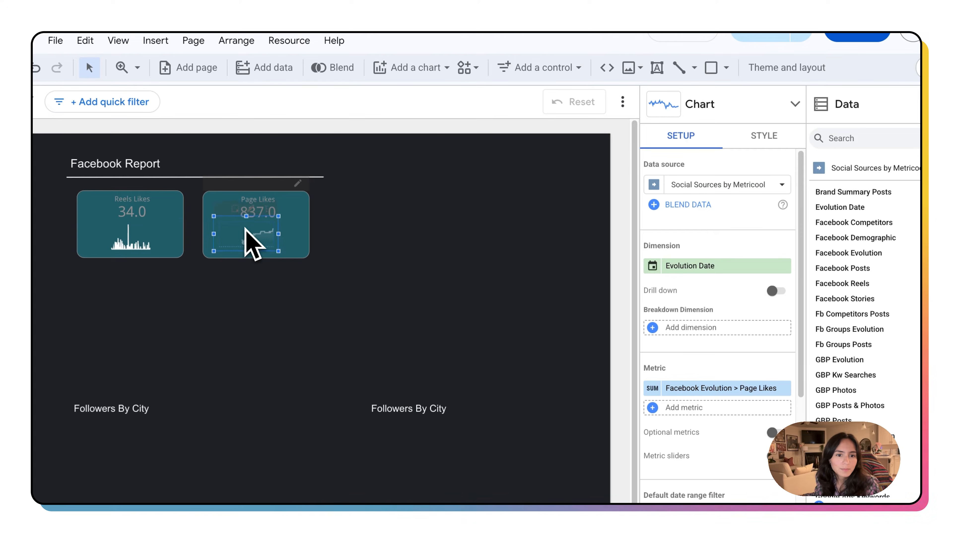
left_click(390, 270)
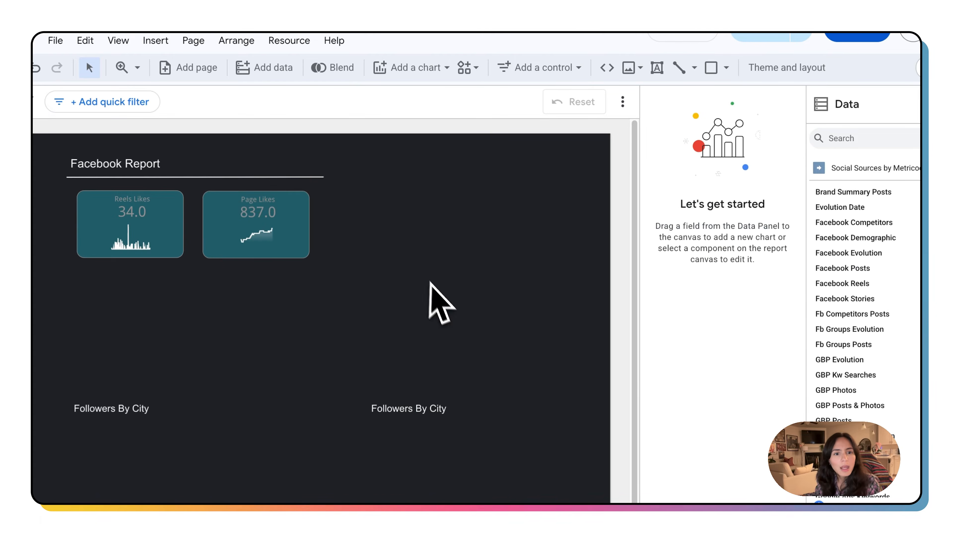
Step: Copy both scorecards and paste the copies to the right of the originals
left_click_drag(415, 264, 106, 229)
key("super+c")
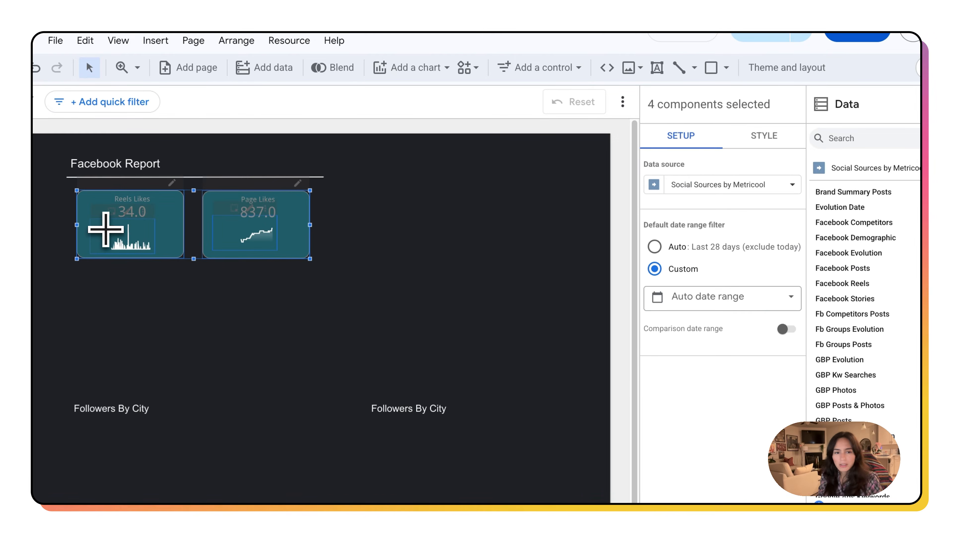
key("super+v")
left_click_drag(298, 198, 548, 187)
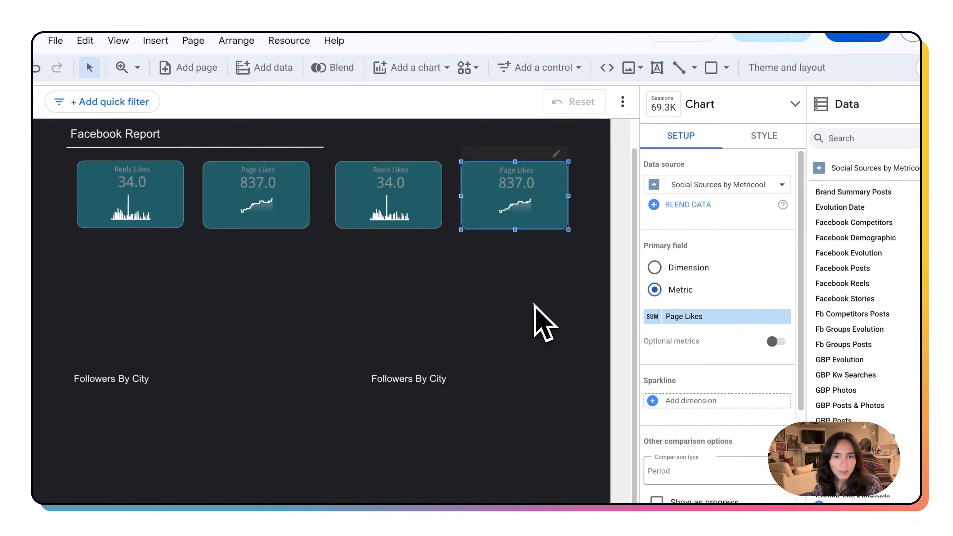
left_click(534, 308)
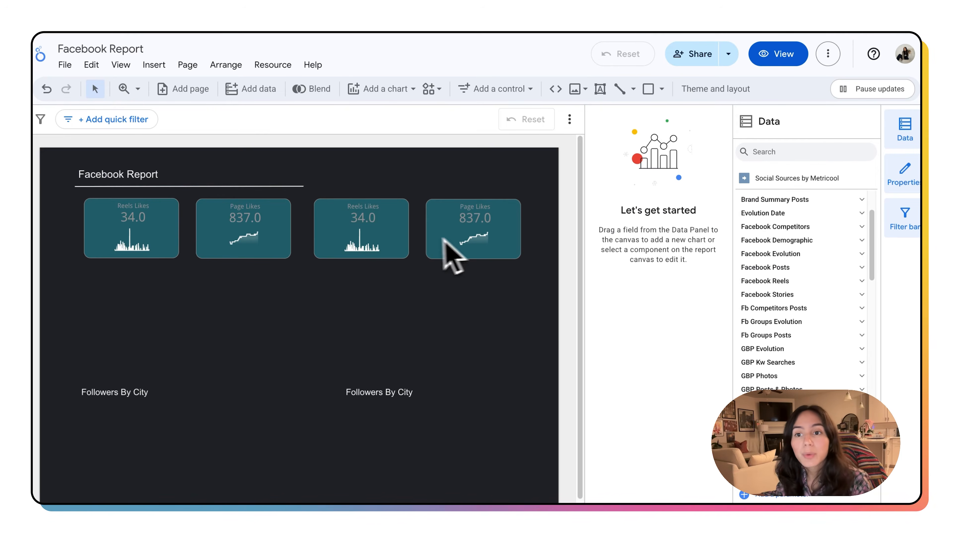
left_click(788, 254)
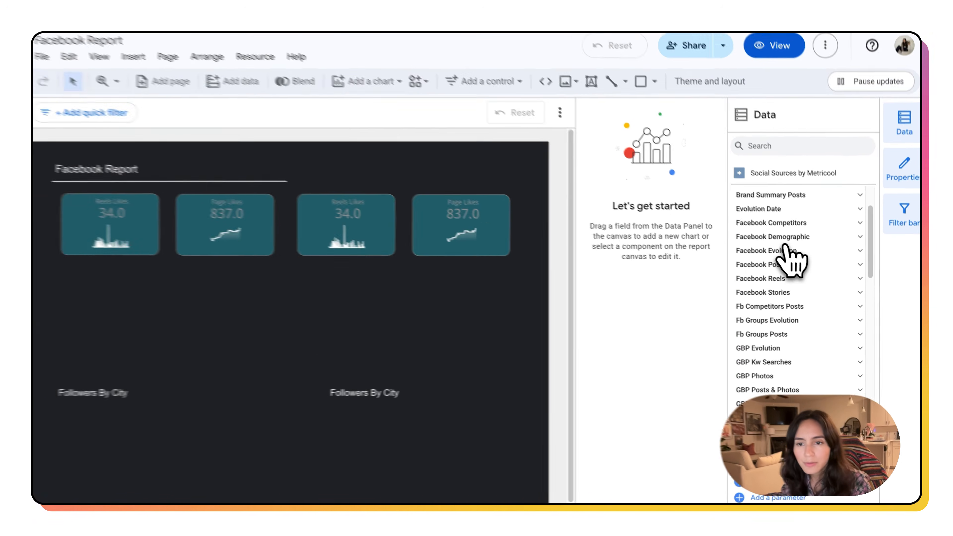
mouse_move(796, 352)
left_mouse_down()
mouse_move(2, 264)
mouse_move(111, 217)
left_mouse_up()
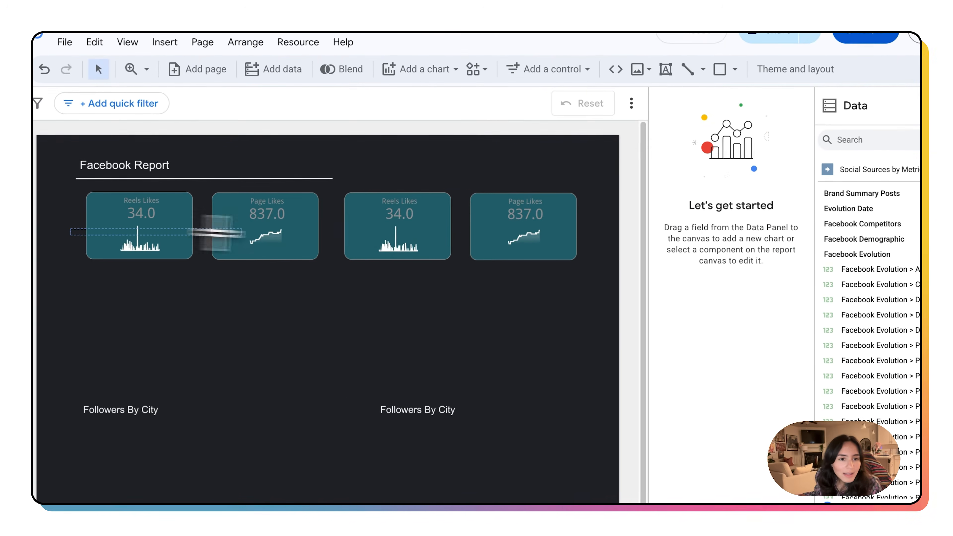
left_click_drag(240, 232, 569, 269)
left_click(551, 306)
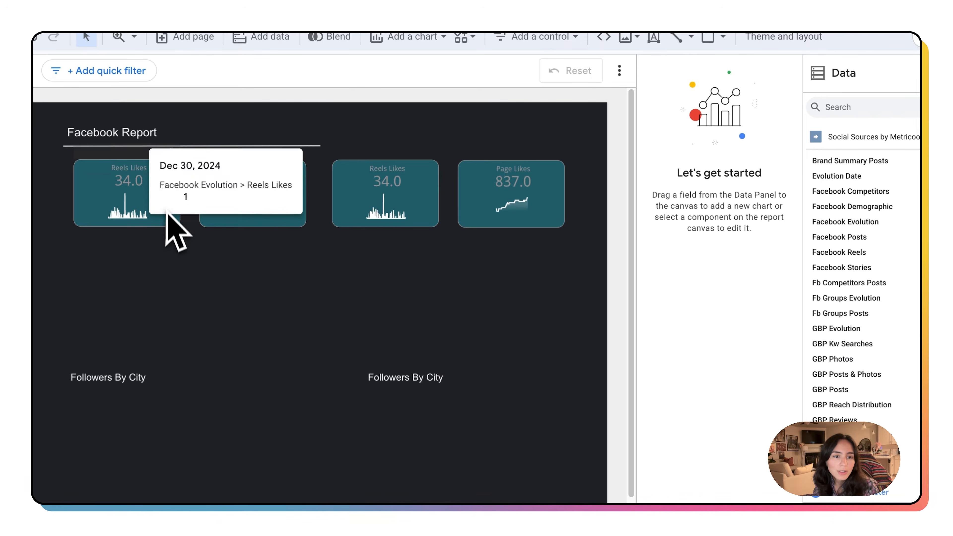
Step: Switch the Reels Likes scorecard's field name alignment to left and back to center
left_click(165, 222)
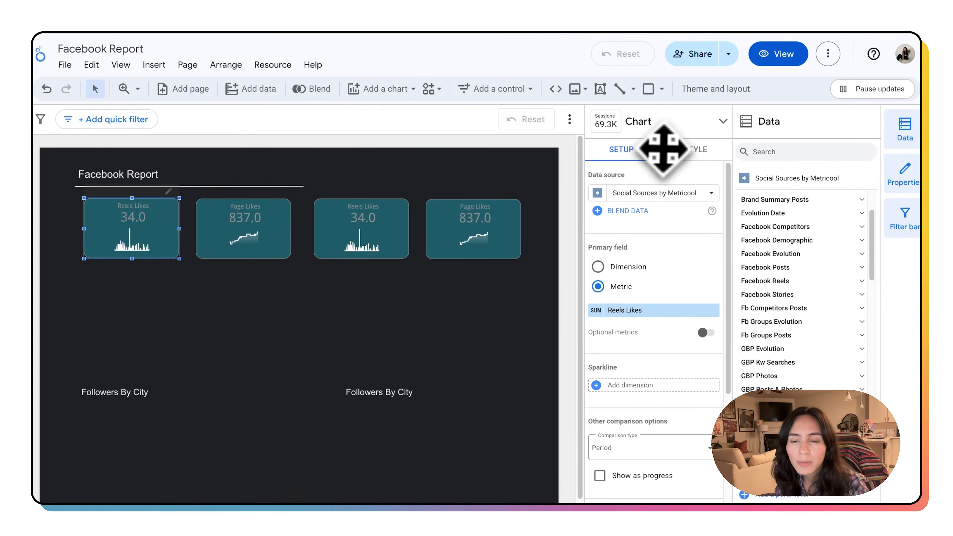
left_click(694, 155)
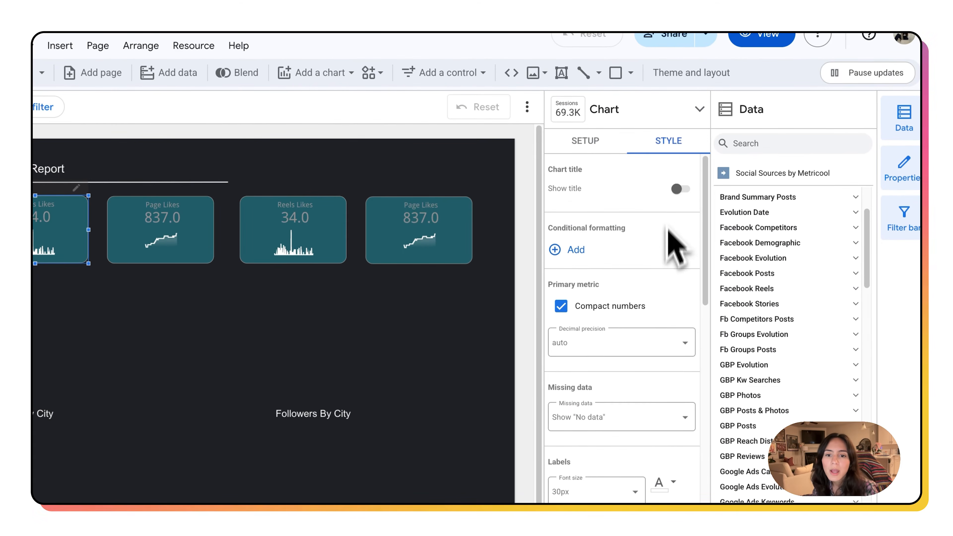
scroll(668, 285, "down", 5)
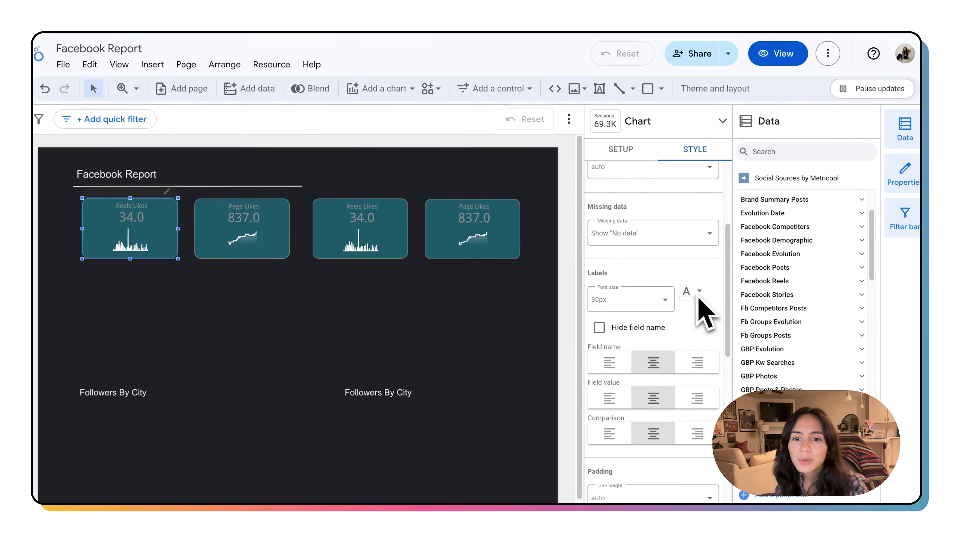
scroll(699, 297, "down", 2)
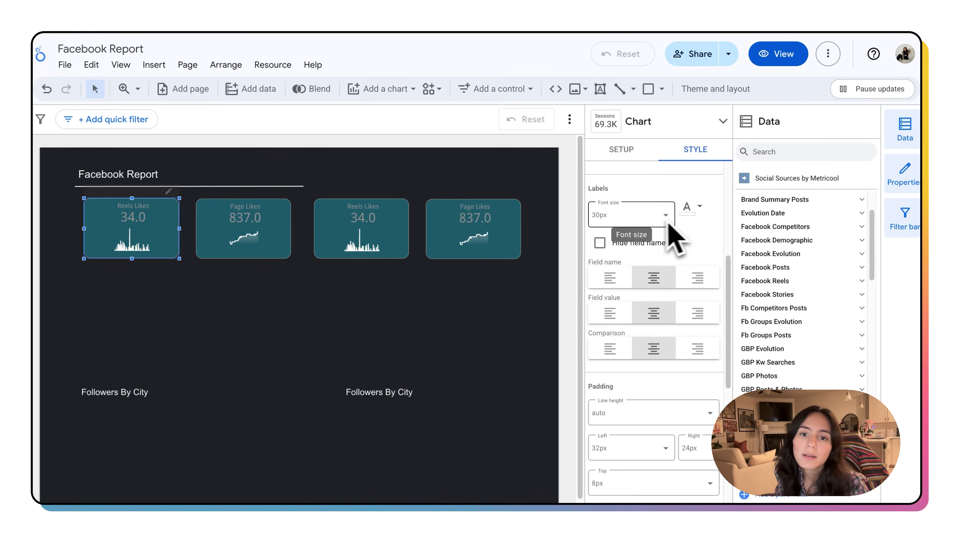
left_click(610, 278)
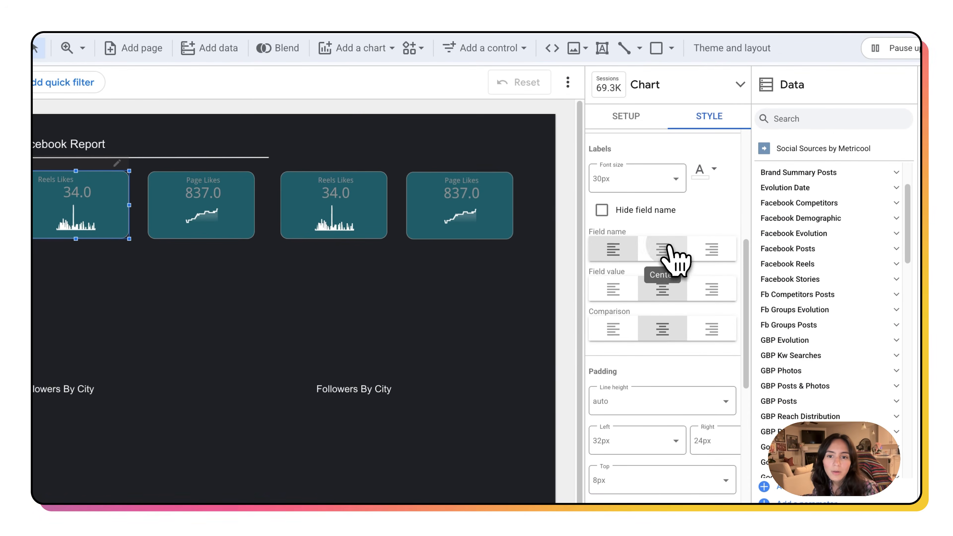
left_click(666, 257)
Step: Change the Reels Likes scorecard's background fill to olive green and back to teal
scroll(690, 340, "down", 3)
scroll(692, 342, "down", 7)
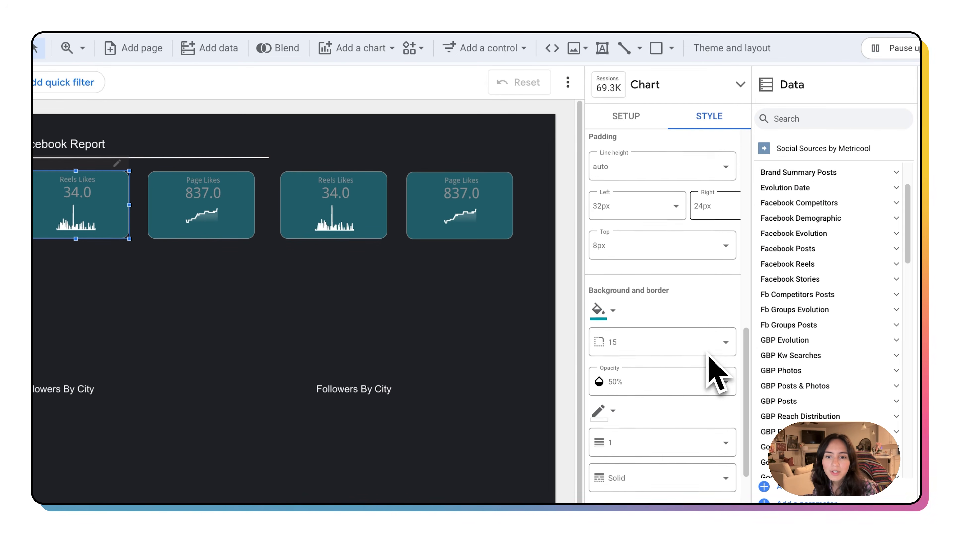
left_click(613, 184)
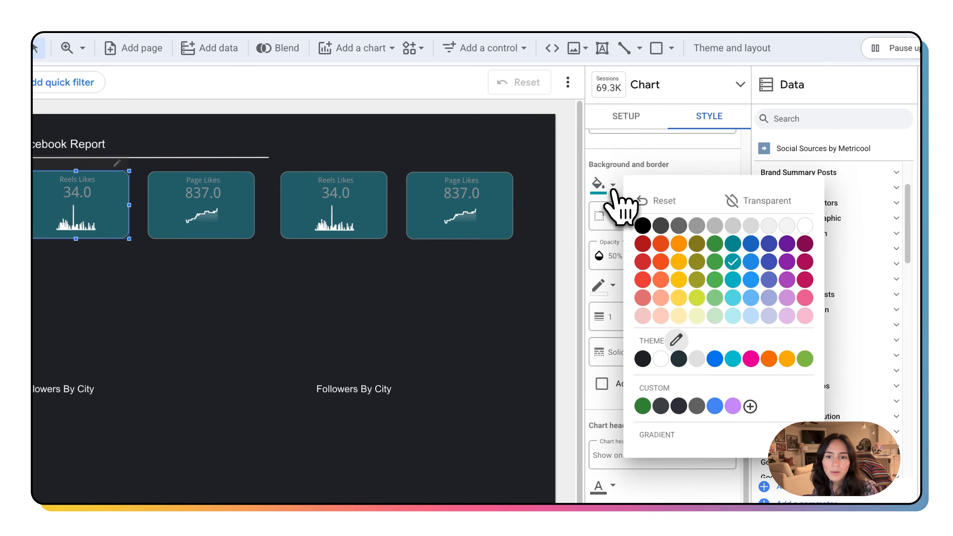
left_click(697, 297)
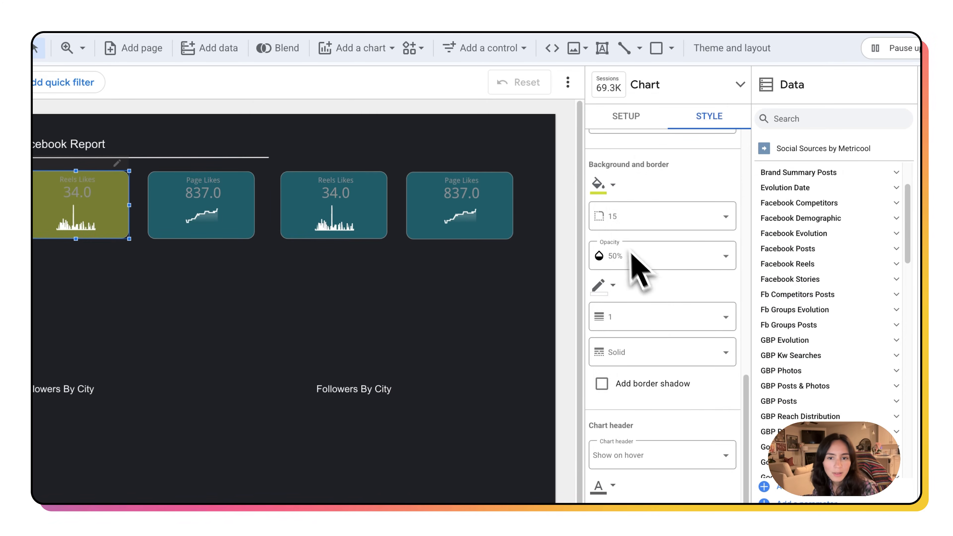
left_click(623, 194)
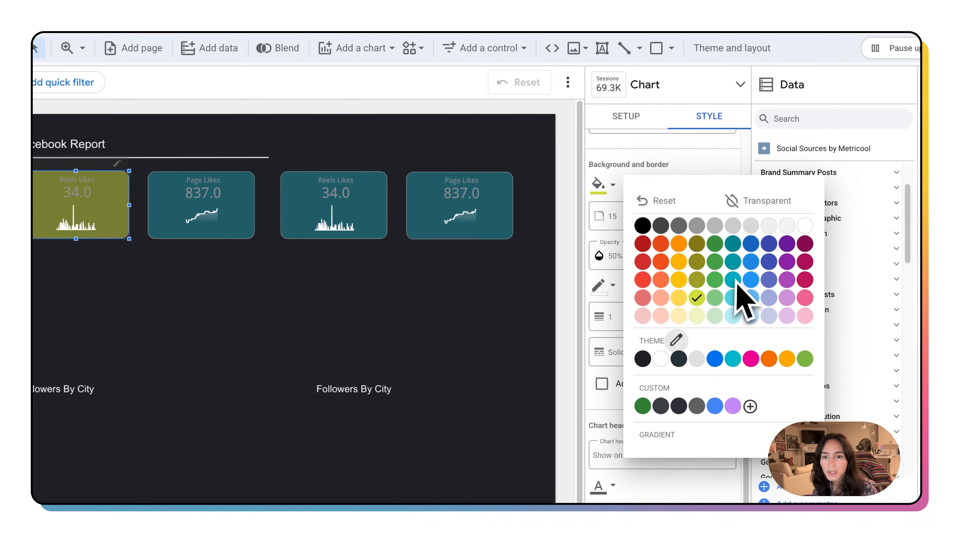
left_click(733, 268)
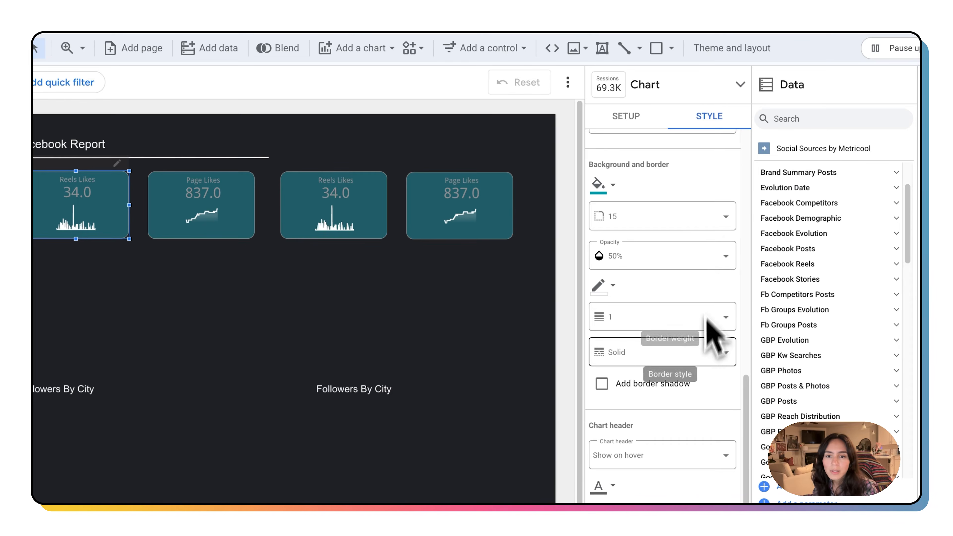
Step: Nudge the Page Likes scorecard slightly to the right
scroll(715, 326, "down", 1)
left_click_drag(251, 231, 269, 236)
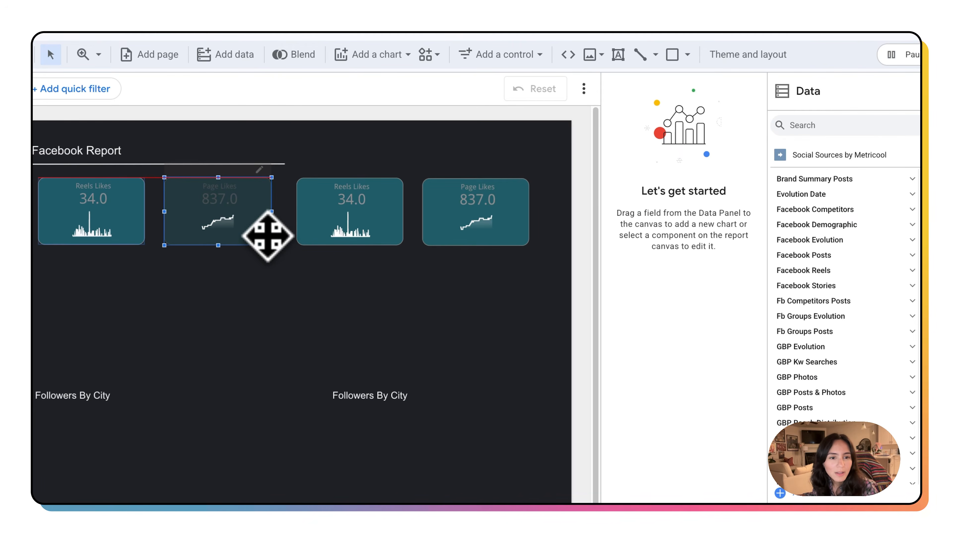
left_click(324, 336)
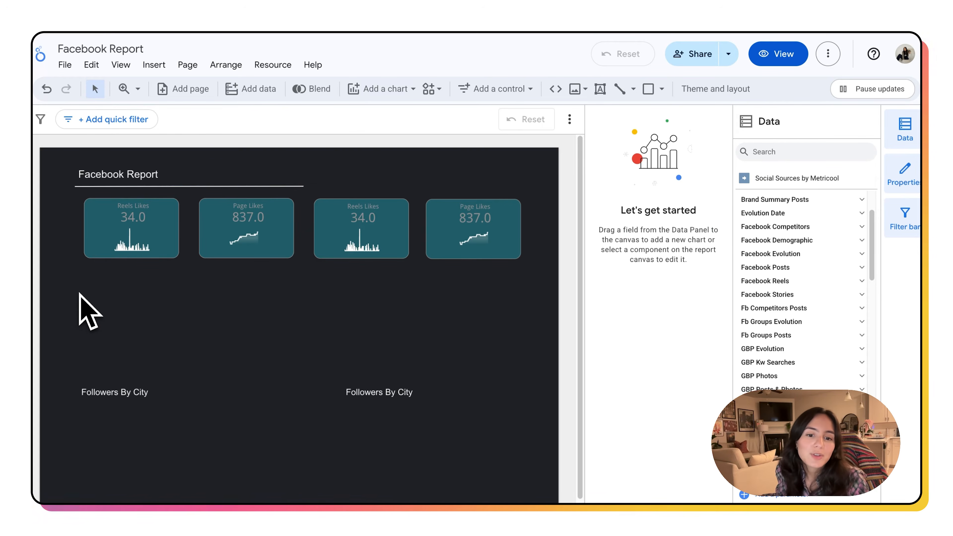
Step: Add a line chart below the scorecards, sized to span the width of the scorecard row
left_click(375, 88)
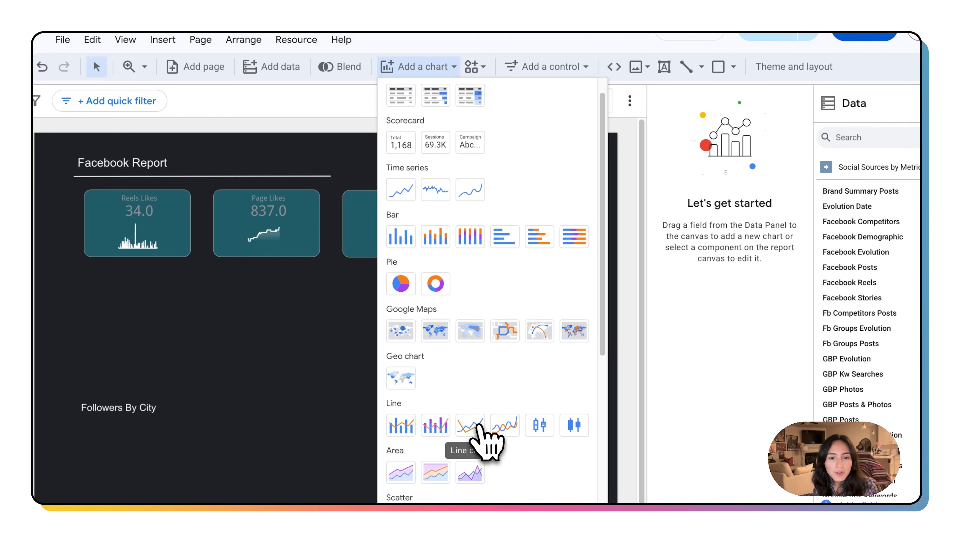
left_click(476, 423)
left_click(86, 275)
left_click_drag(279, 422, 521, 381)
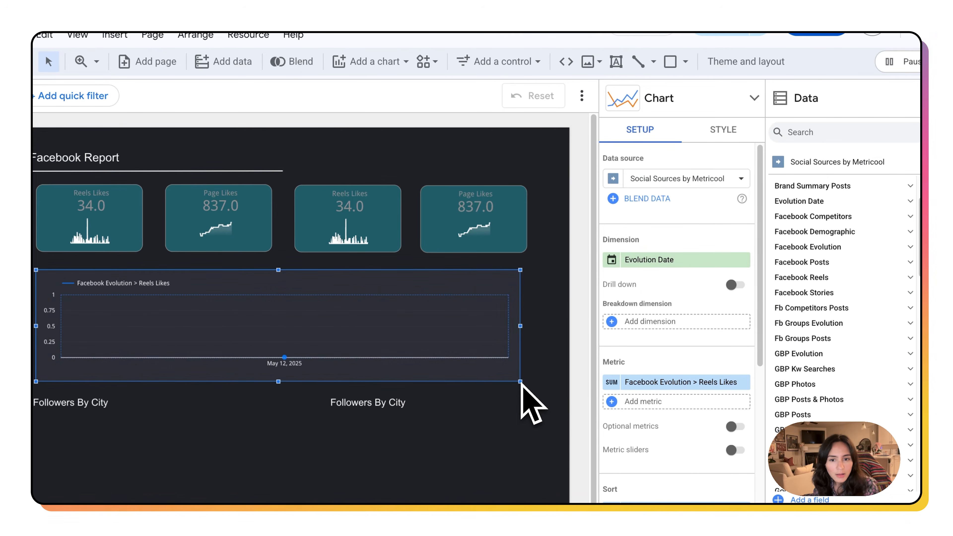
Step: Review the line chart's style and setup options
scroll(263, 394, "down", 1)
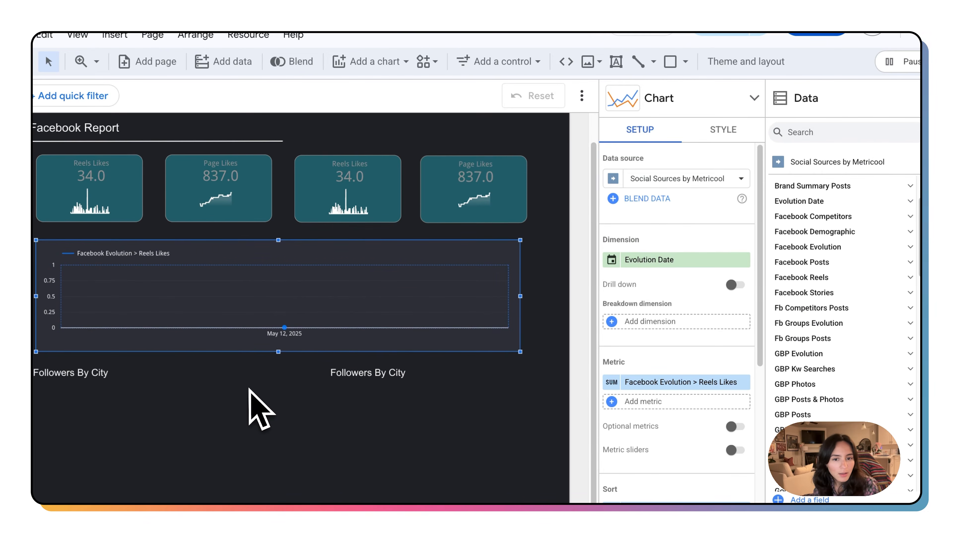
left_click(723, 131)
scroll(731, 314, "down", 5)
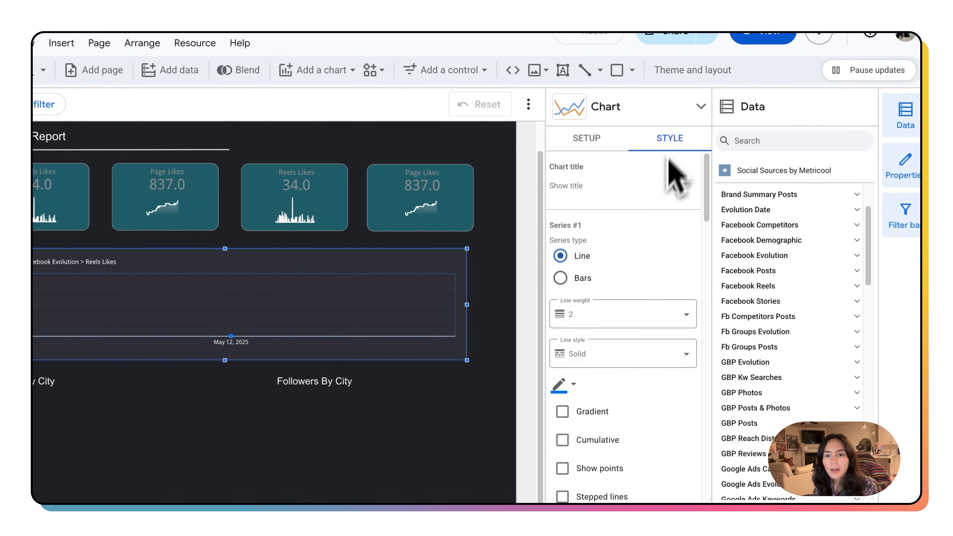
scroll(684, 340, "down", 10)
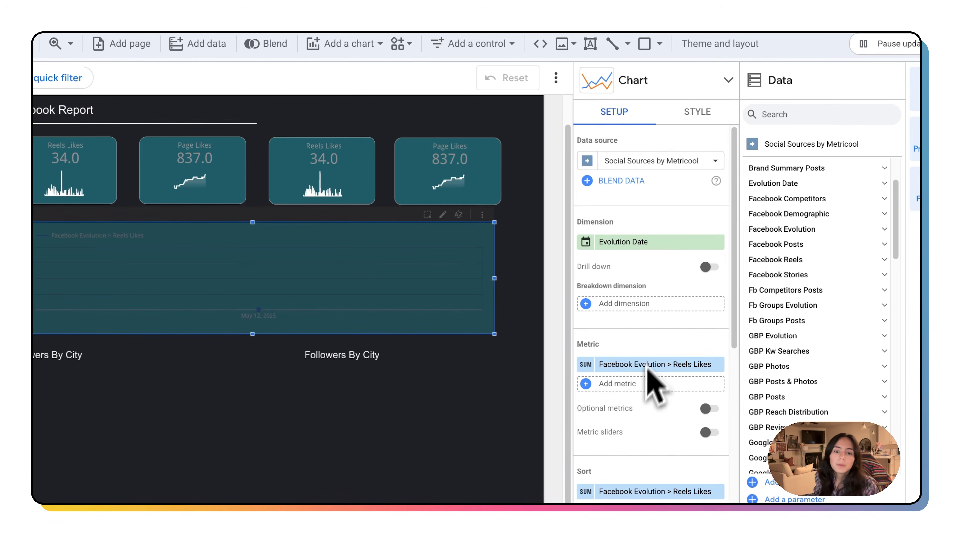
scroll(653, 386, "down", 5)
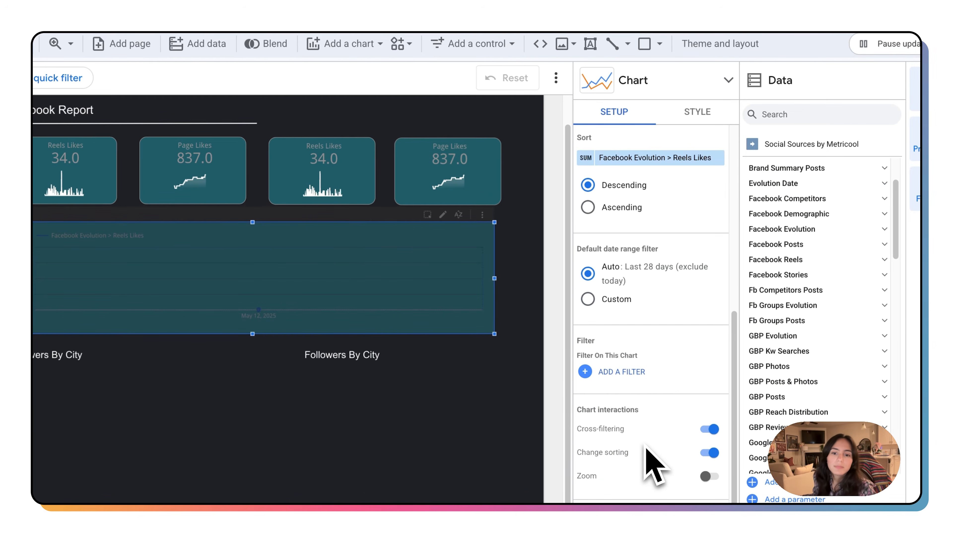
scroll(653, 381, "up", 4)
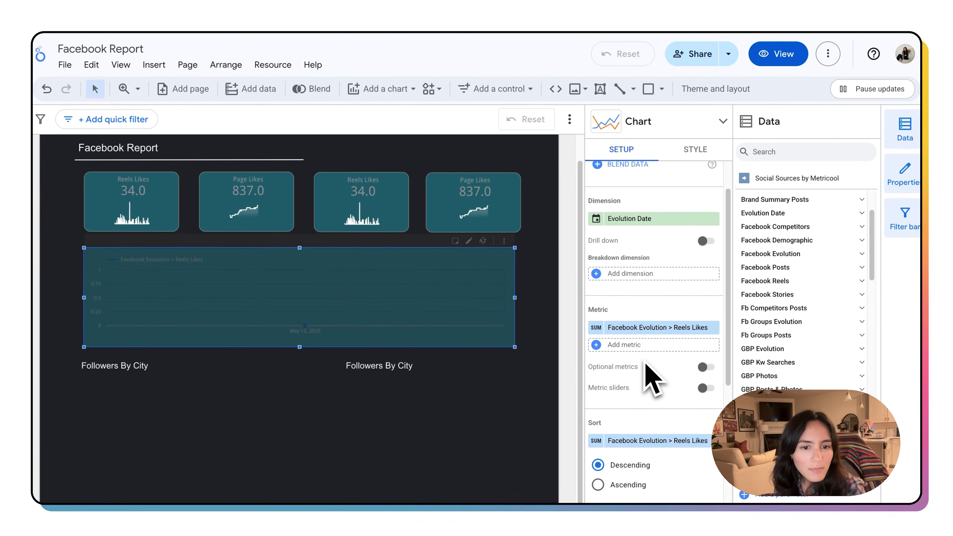
scroll(653, 381, "up", 1)
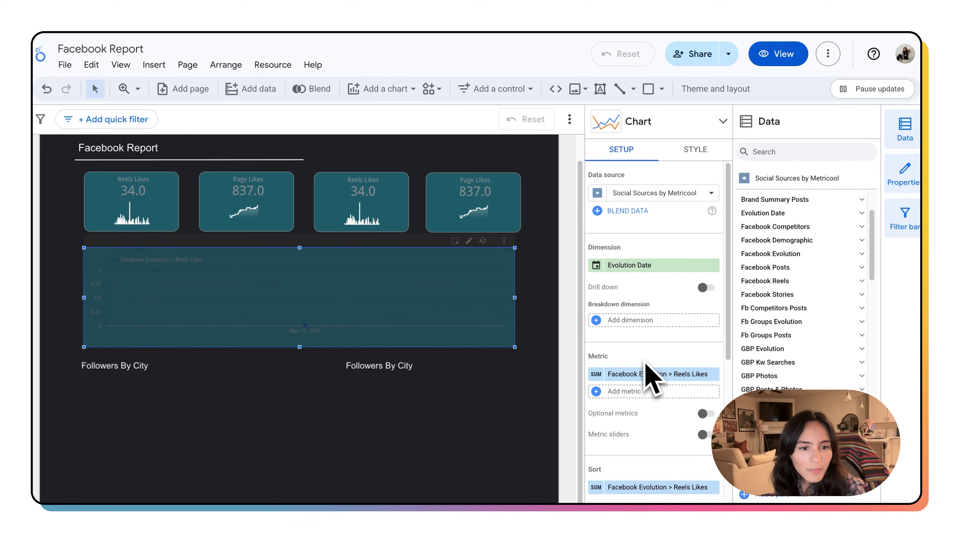
Step: Replace the line chart's metric with Page Posts Reactions and add Page Posts Impressions as a second metric
scroll(674, 360, "down", 4)
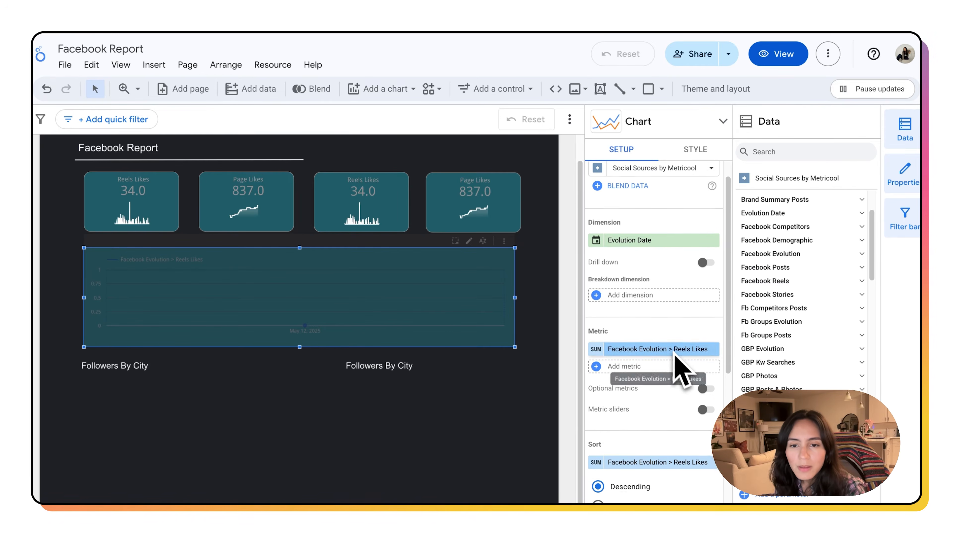
scroll(670, 380, "up", 2)
scroll(667, 370, "down", 2)
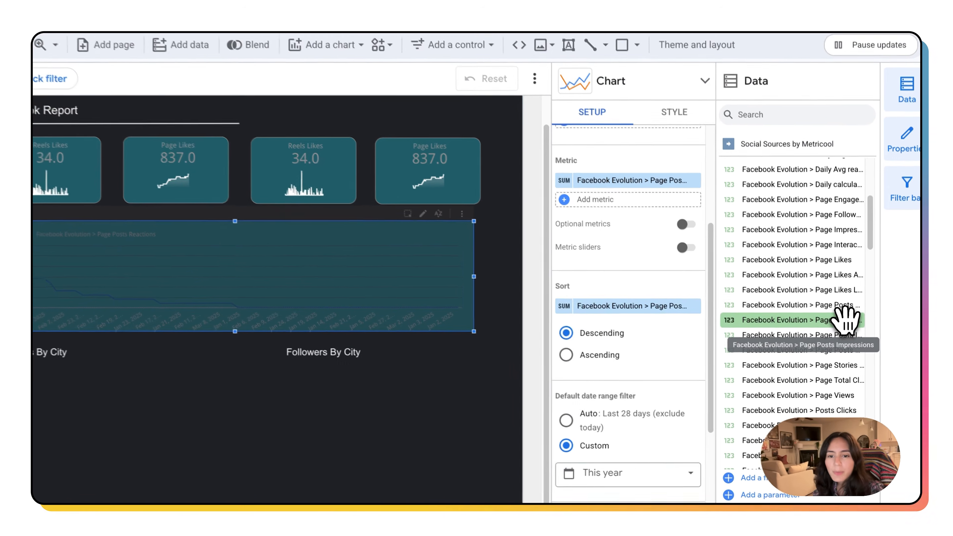
left_click_drag(795, 338, 715, 352)
left_click_drag(825, 325, 617, 361)
scroll(638, 298, "up", 5)
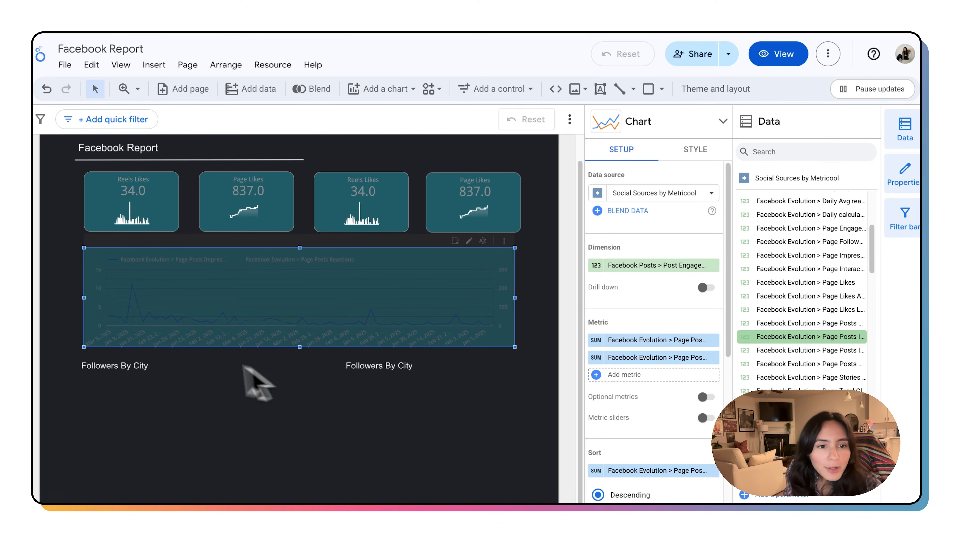
Step: Insert a bubble map below the Followers By City title
mouse_move(130, 306)
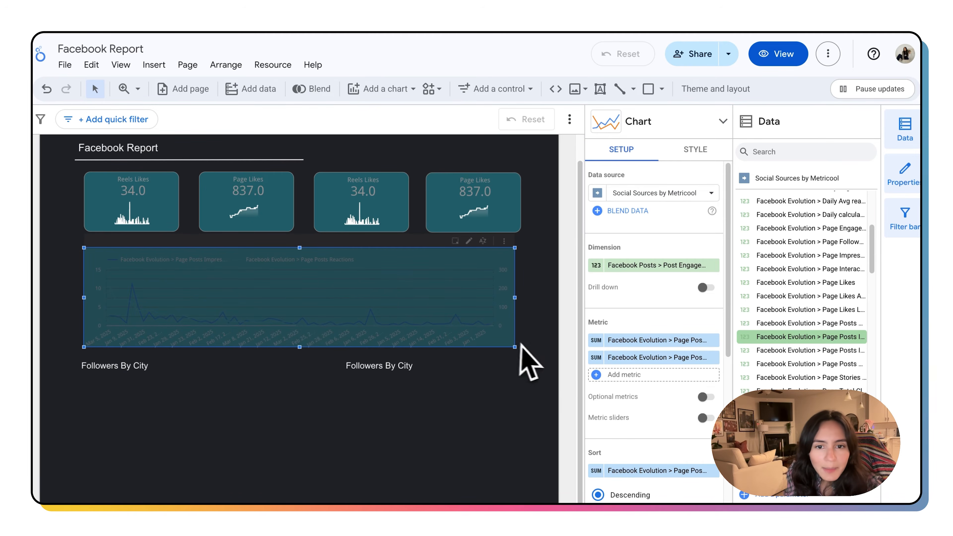
scroll(675, 370, "down", 5)
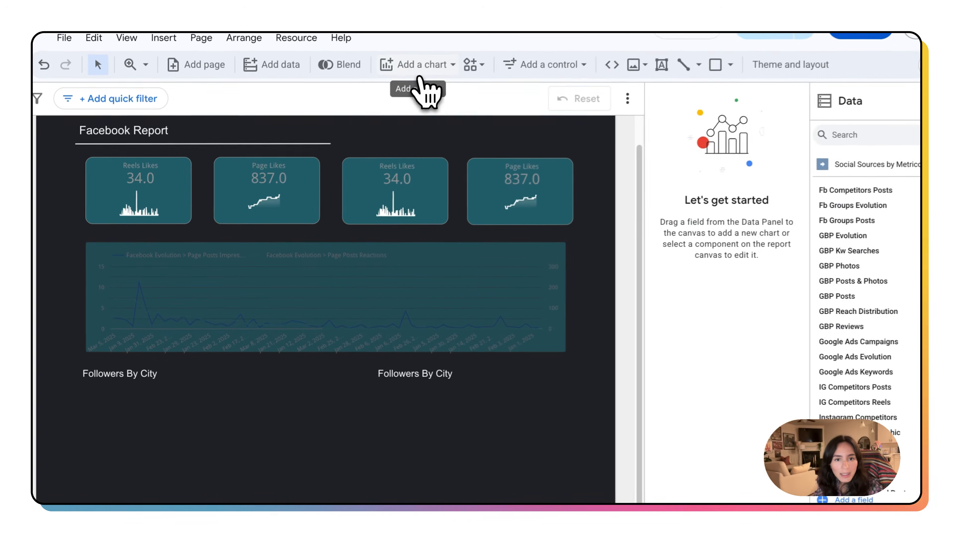
left_click(420, 77)
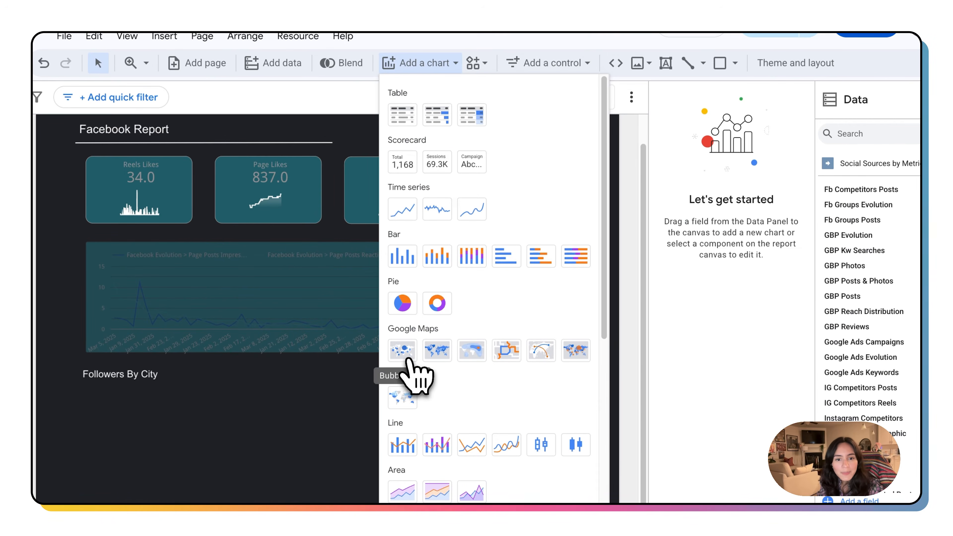
left_click(410, 353)
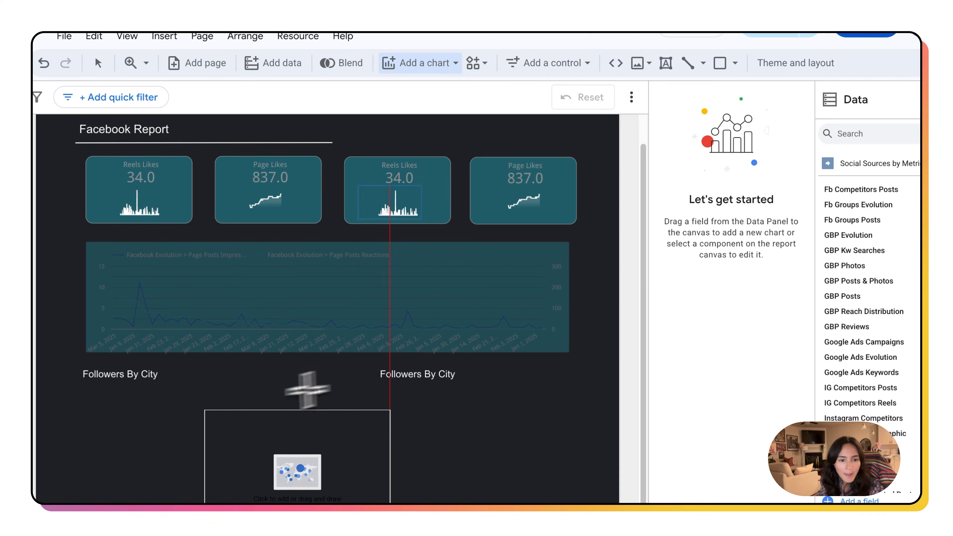
left_click(85, 386)
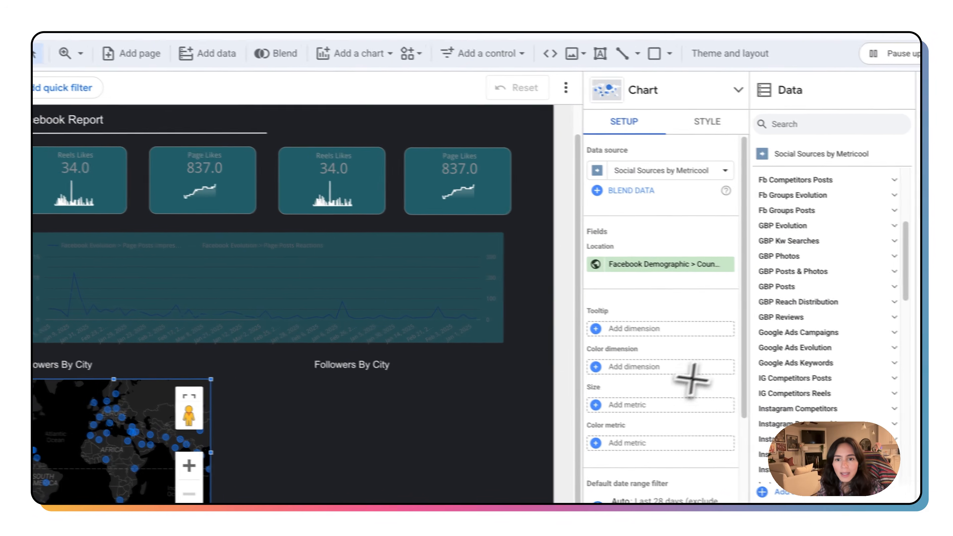
Step: Set the map's location field to Facebook Demographic > City
scroll(774, 391, "down", 1)
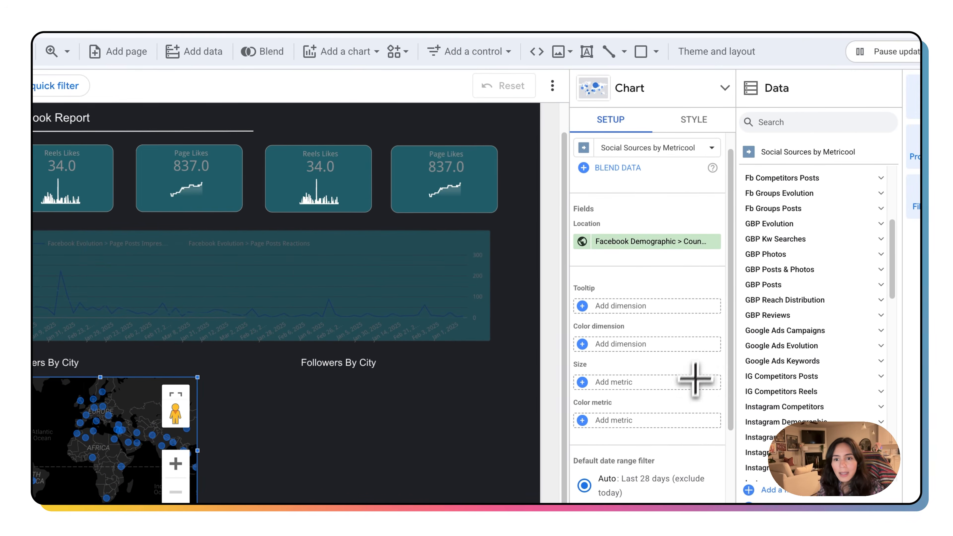
left_click(682, 243)
left_click(673, 239)
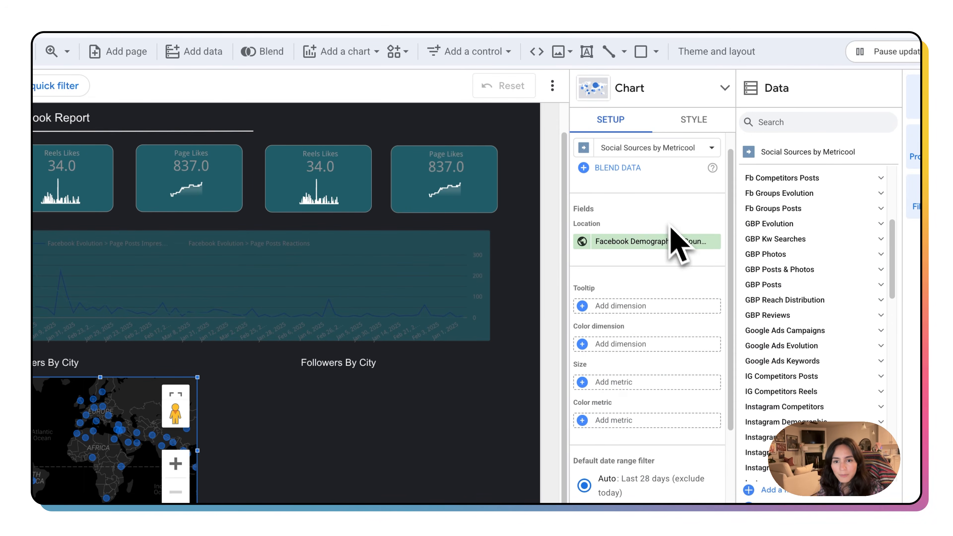
left_click(664, 245)
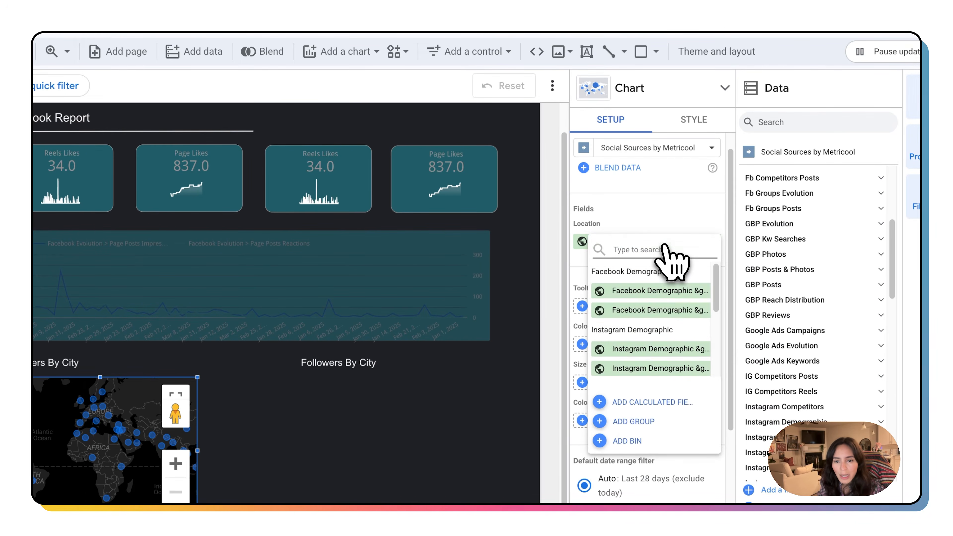
left_click(674, 295)
Step: Switch the map's default date range filter to Custom and choose the This year preset
scroll(690, 338, "down", 3)
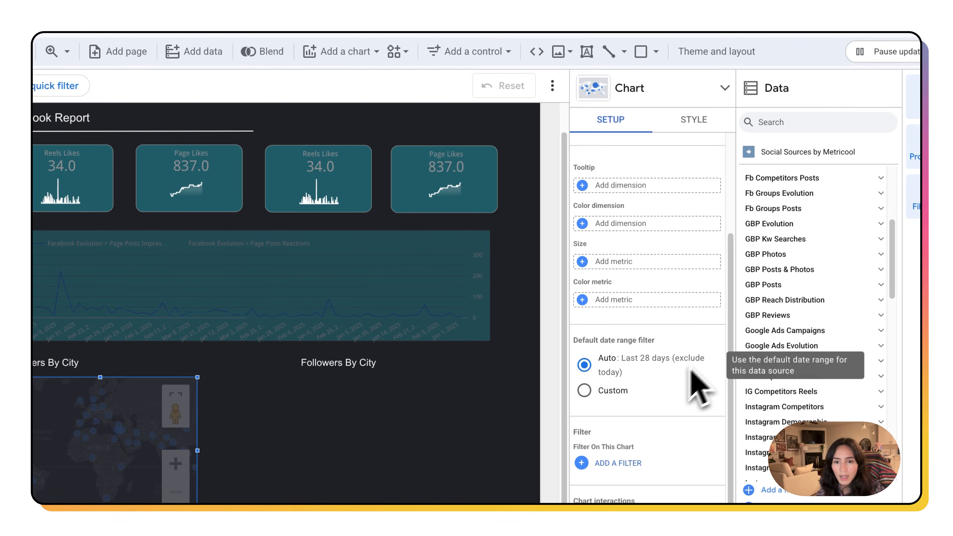
left_click(584, 390)
scroll(638, 394, "down", 2)
left_click(645, 360)
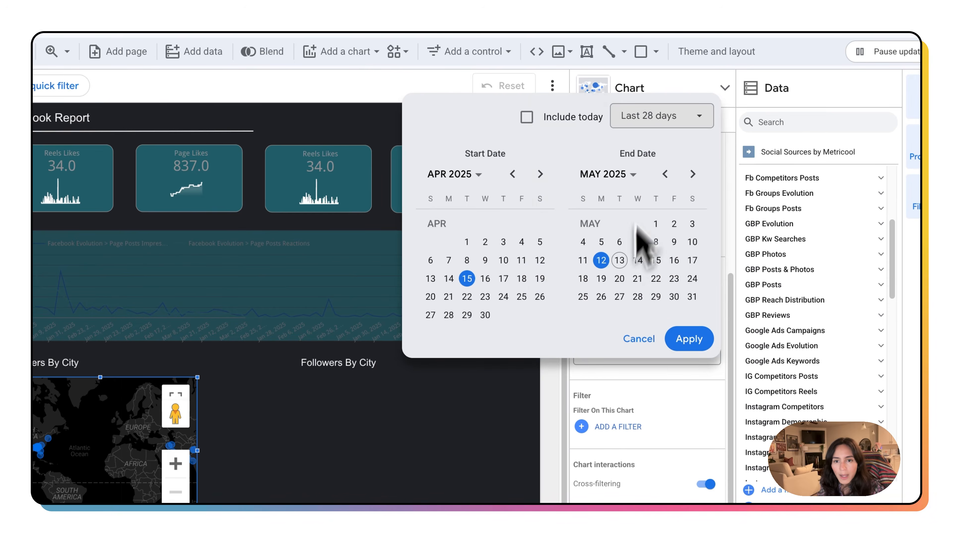
left_click(671, 339)
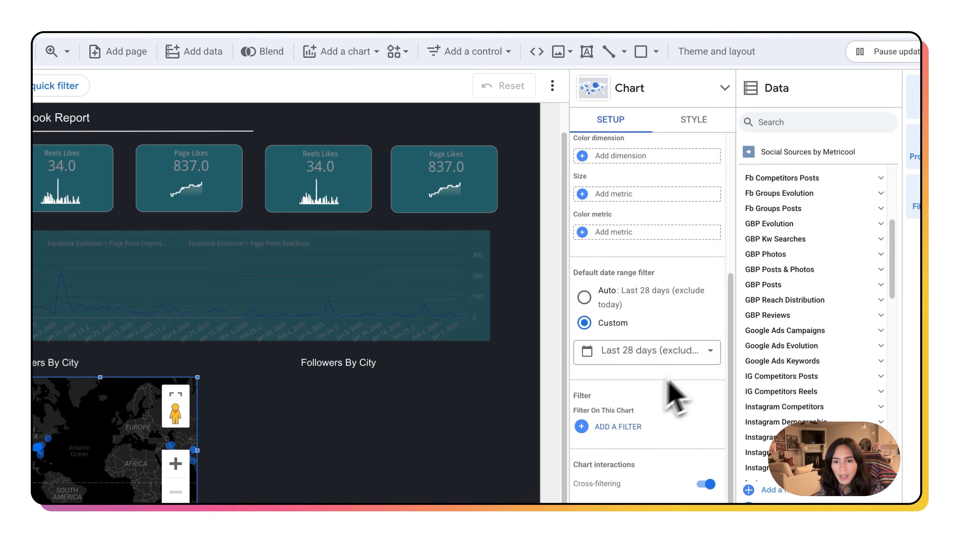
left_click(715, 359)
left_click(645, 120)
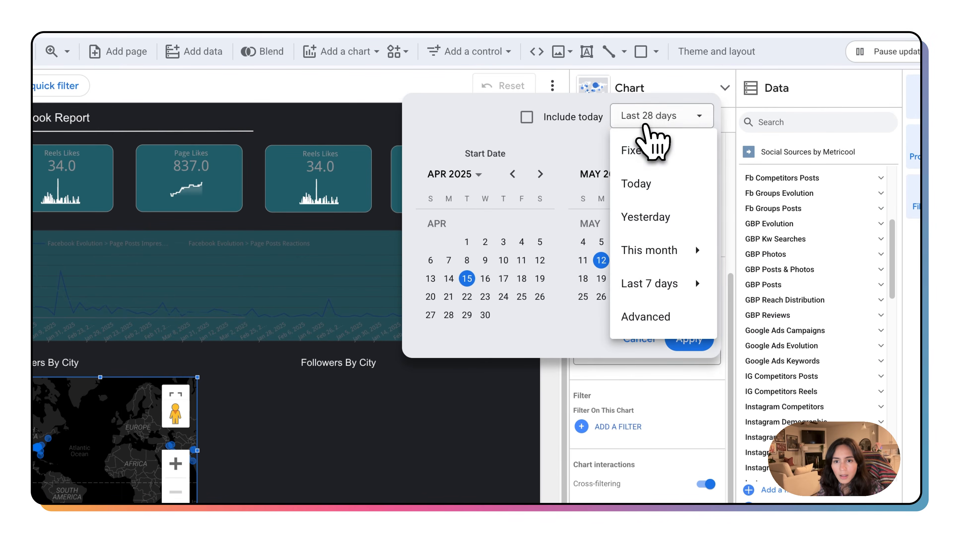
mouse_move(653, 251)
left_click(795, 484)
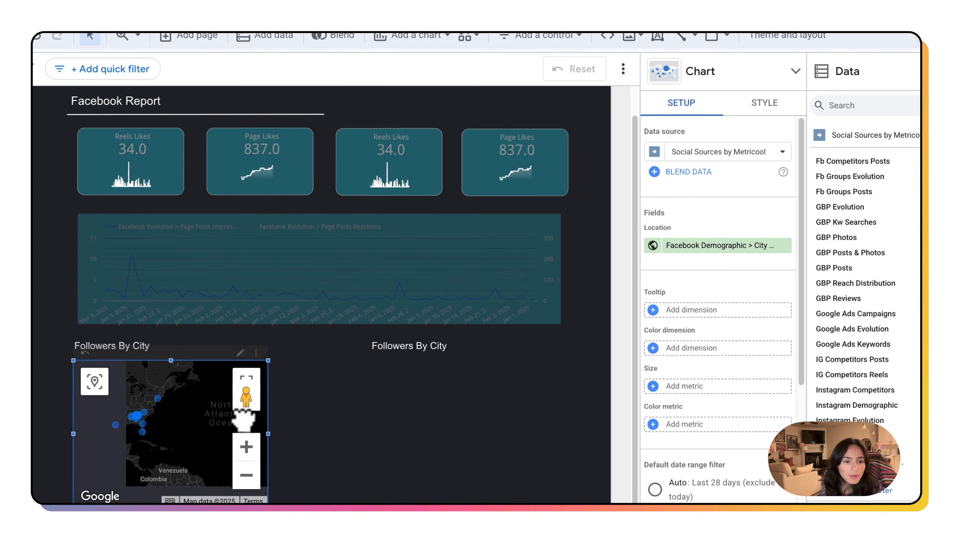
scroll(75, 426, "up", 3)
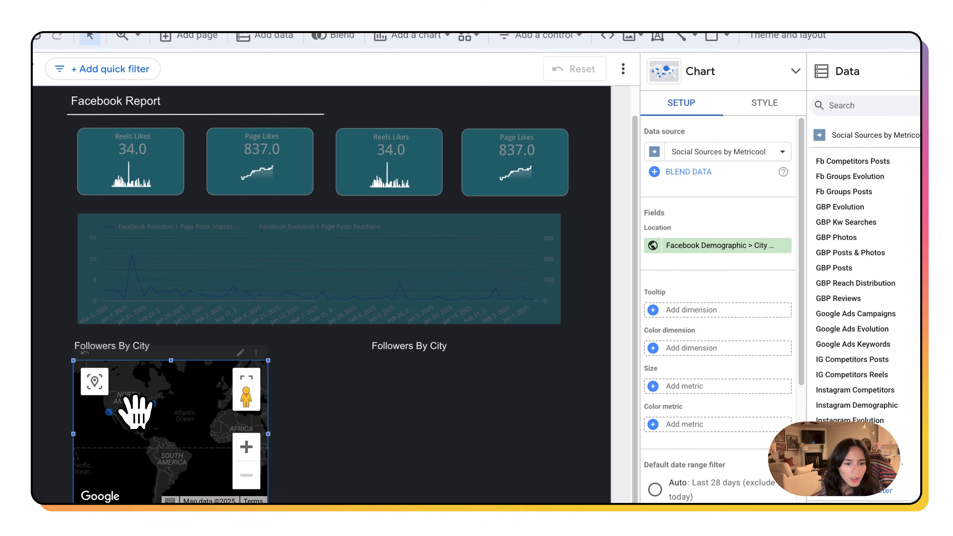
Step: Zoom and pan the map to inspect follower locations in the south-eastern United States
scroll(150, 411, "up", 3)
left_click_drag(185, 404, 196, 432)
scroll(170, 405, "up", 3)
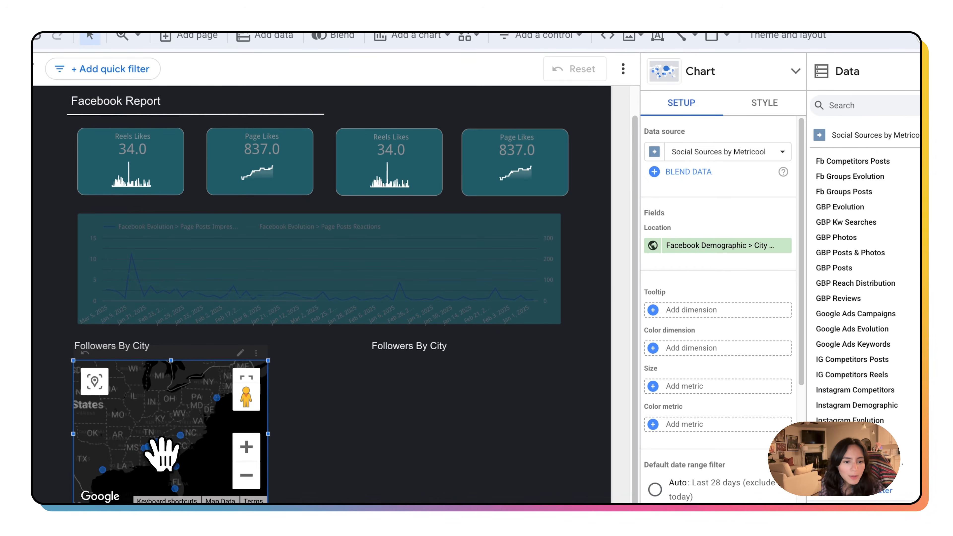
scroll(172, 428, "down", 2)
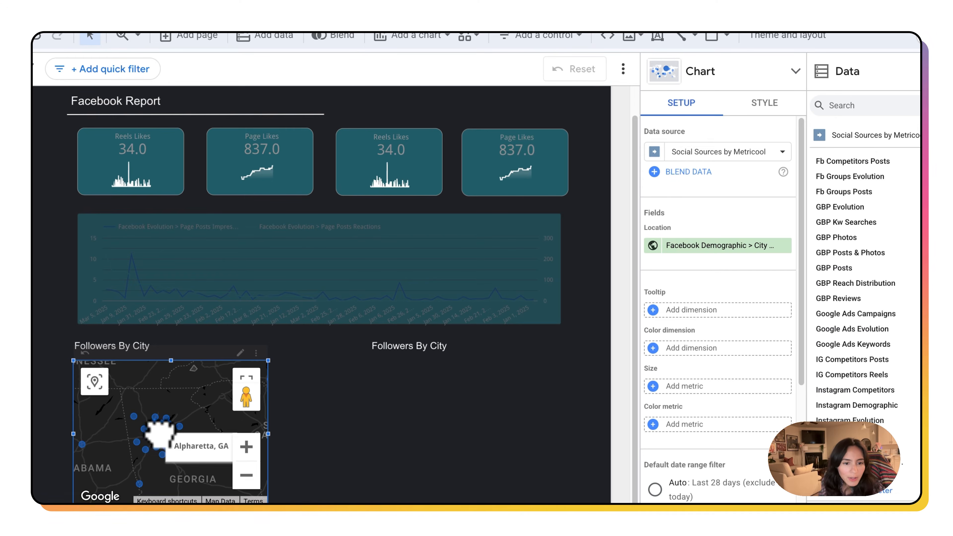
scroll(166, 442, "down", 4)
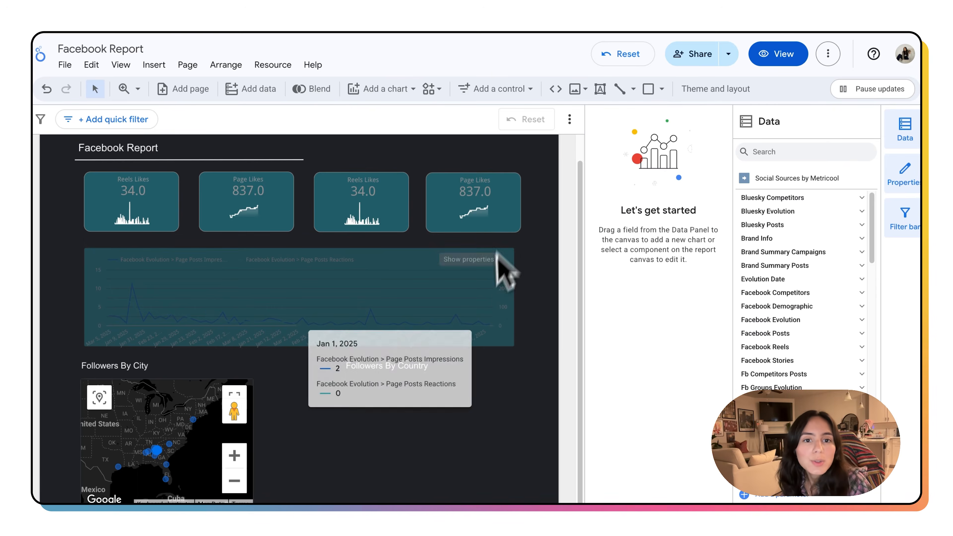
Step: Add a donut chart below the Followers By Country title
left_click(386, 89)
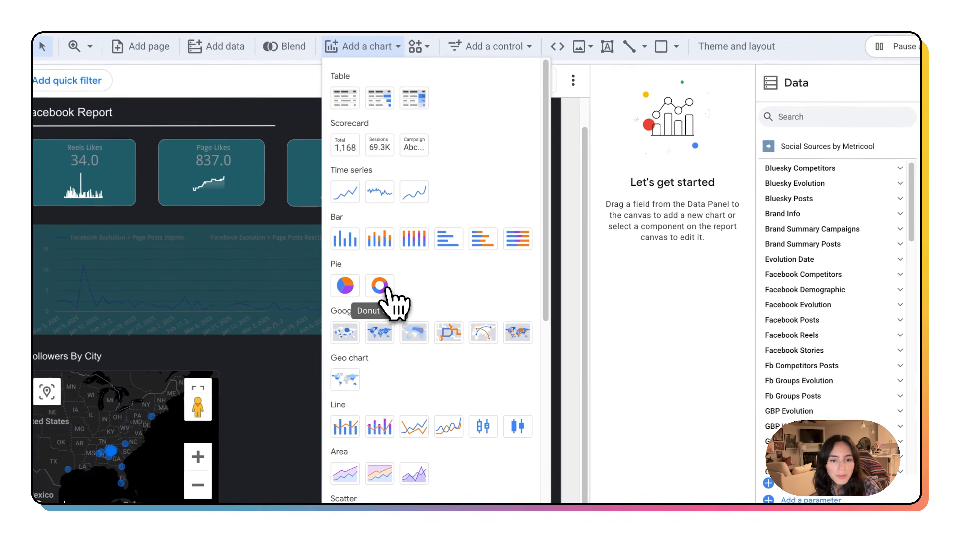
left_click(400, 304)
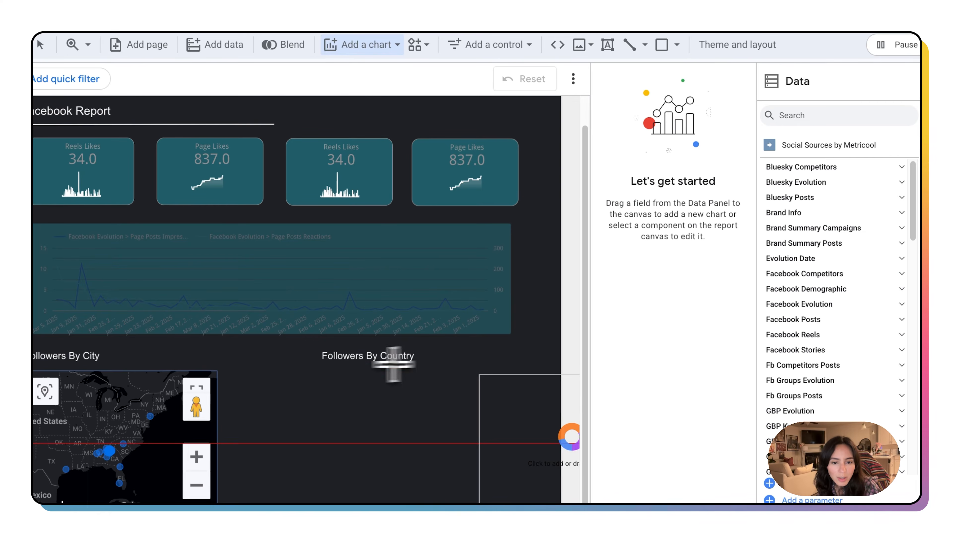
left_click(315, 371)
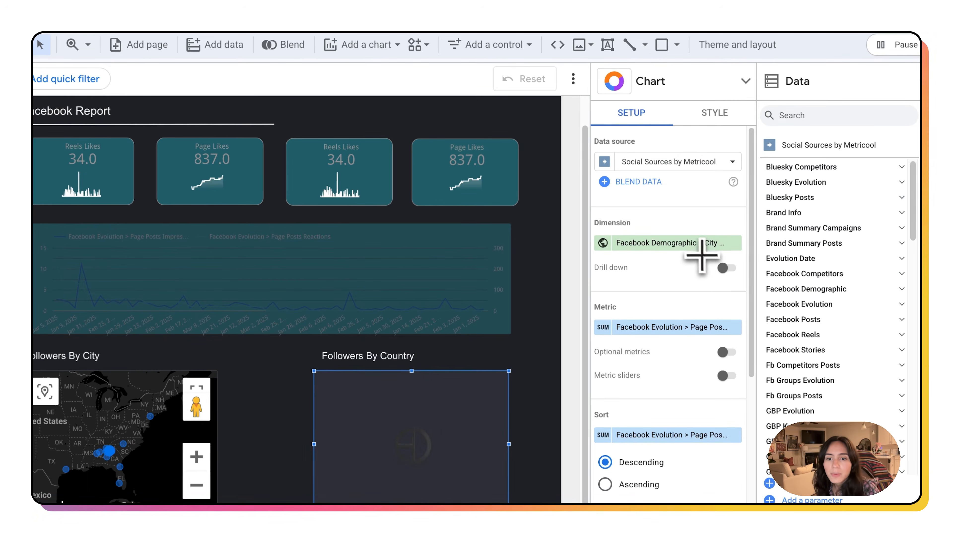
Step: Search for country and set the donut chart's dimension to Facebook Demographic > Country
left_click(693, 245)
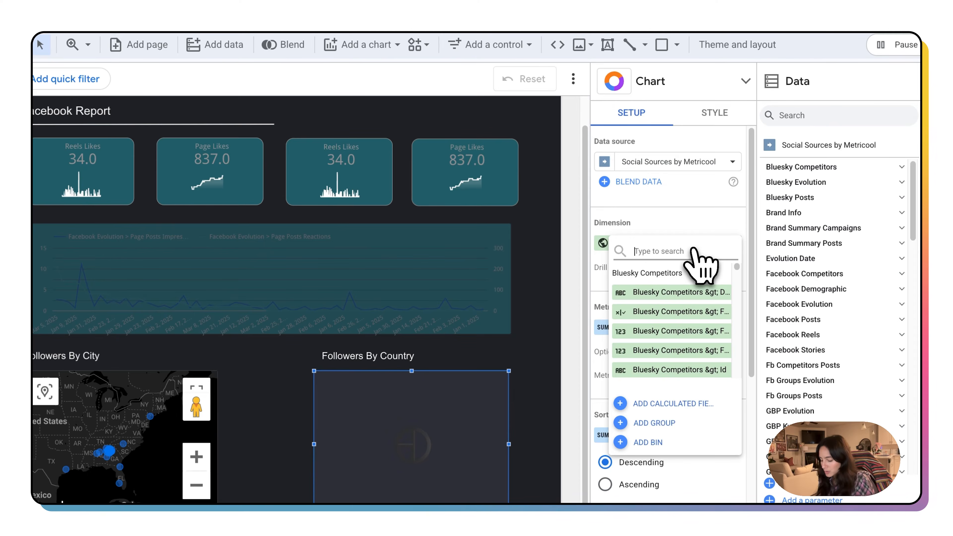
type("country")
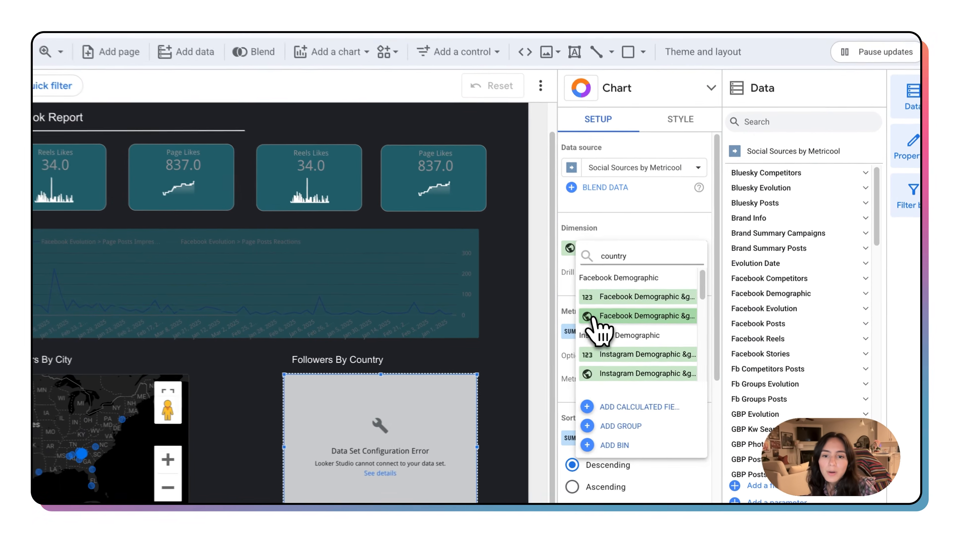
left_click(619, 327)
scroll(666, 323, "down", 1)
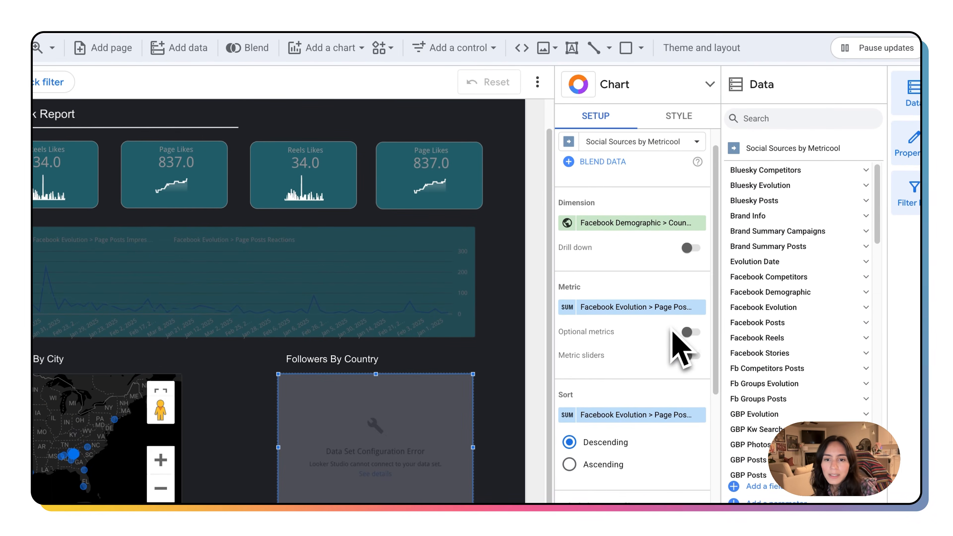
Step: Search for country and set the donut chart's metric to the Facebook Demographic country followers field
left_click(636, 308)
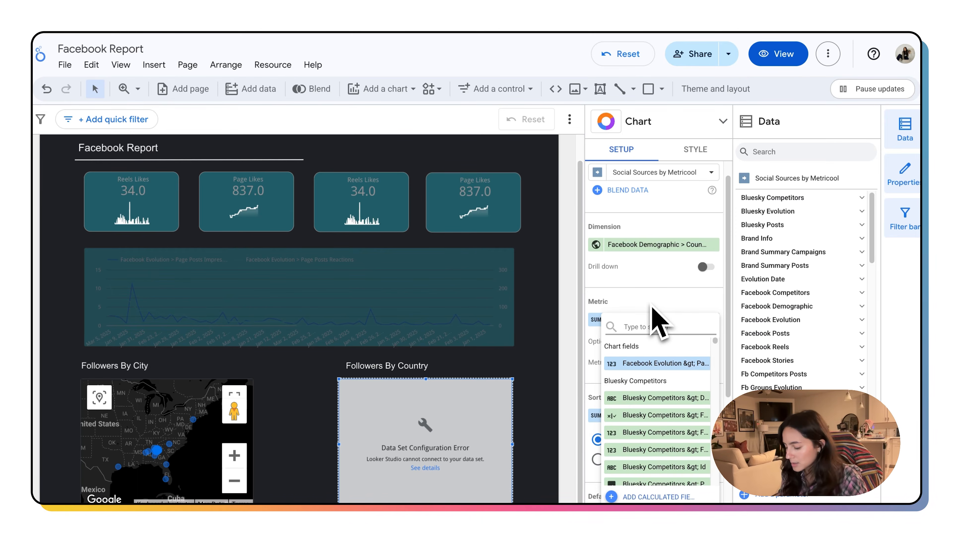
type("country")
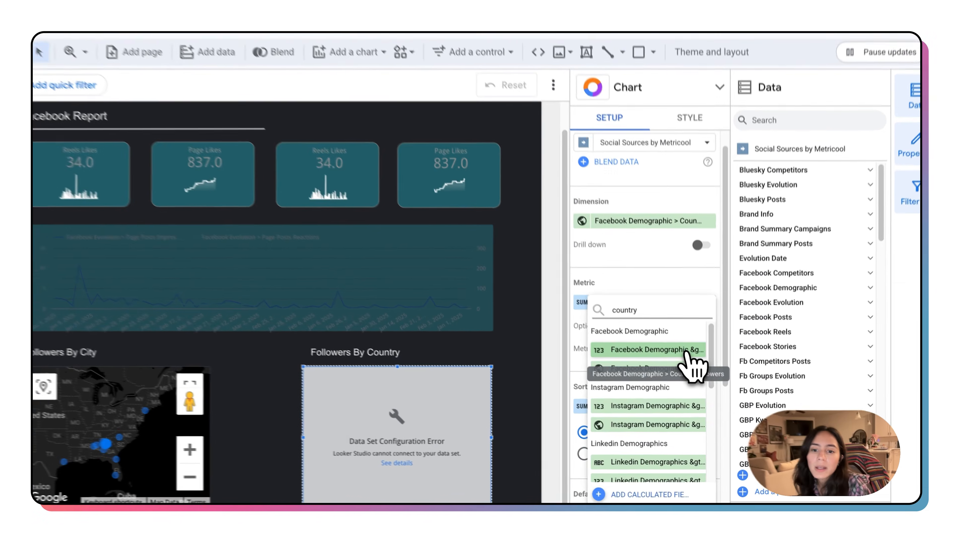
left_click(693, 365)
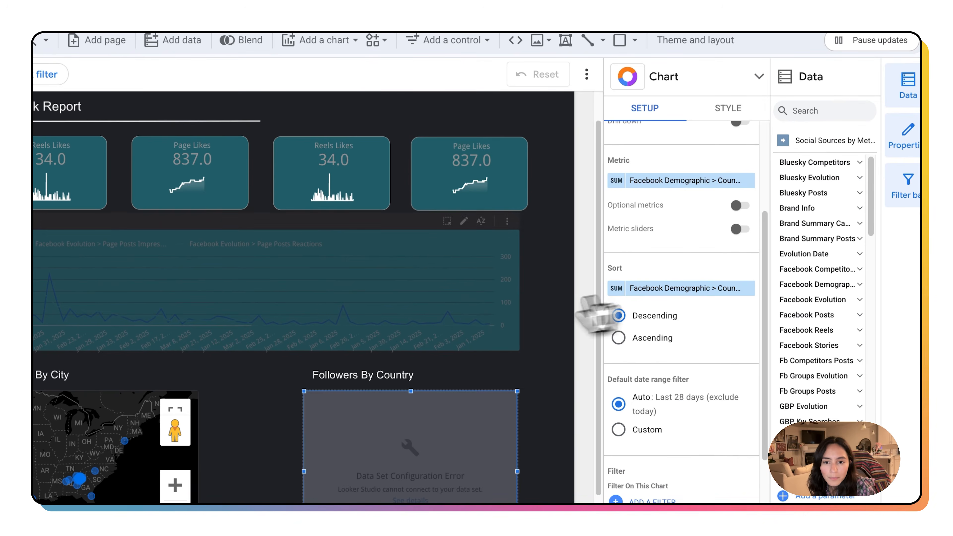
scroll(525, 327, "down", 1)
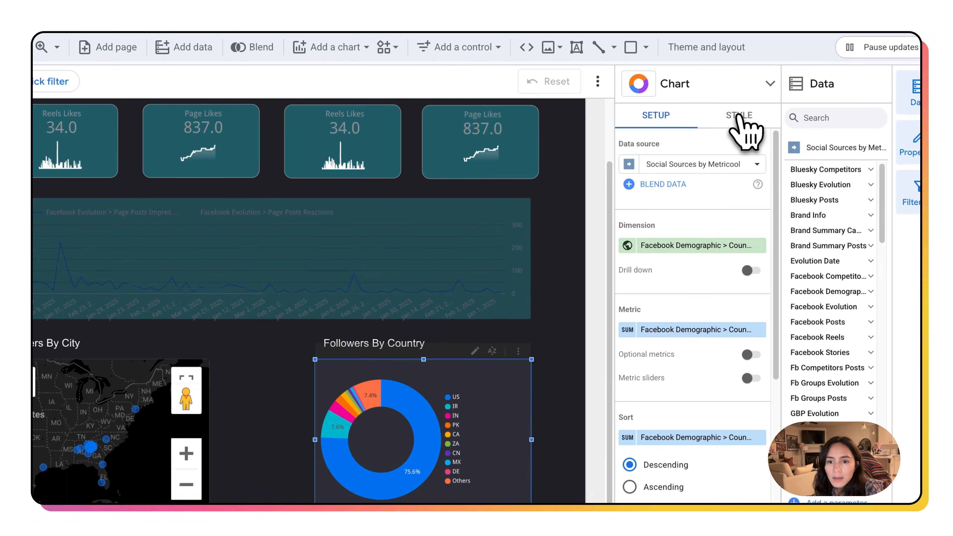
Step: Review the donut chart's style options such as slices, radius and background
left_click(745, 149)
scroll(712, 338, "down", 10)
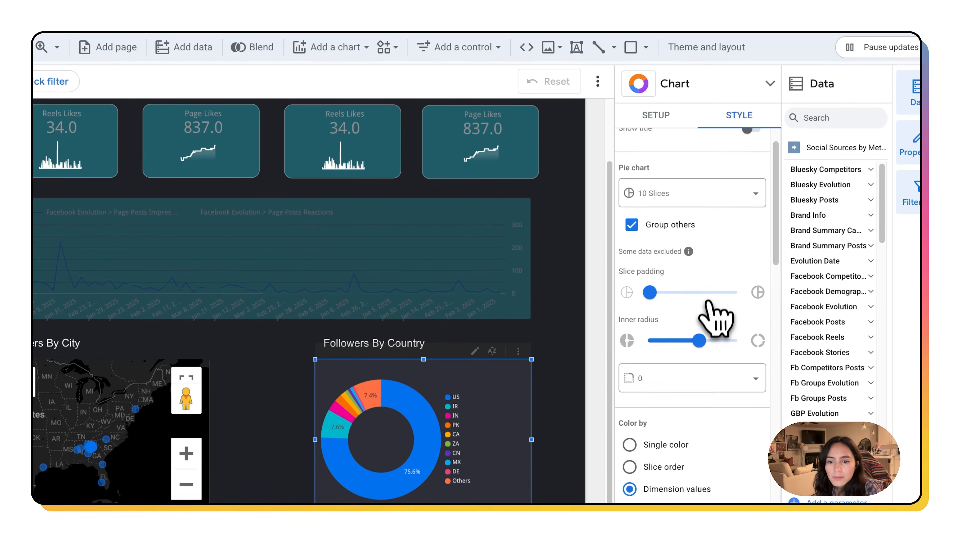
scroll(726, 366, "down", 6)
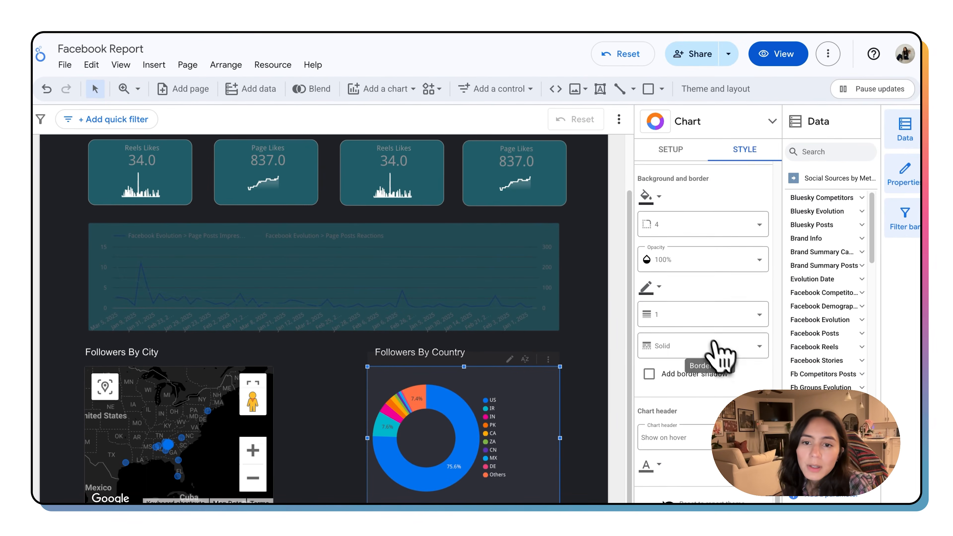
scroll(713, 347, "up", 1)
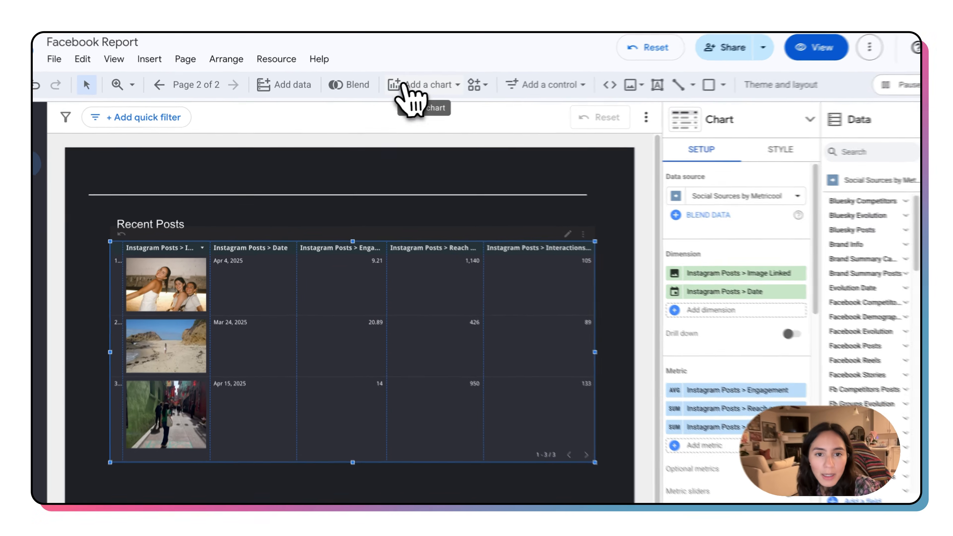
Step: On the second page, rename the table's Instagram Posts > Image Linked dimension to Posts
left_click(390, 89)
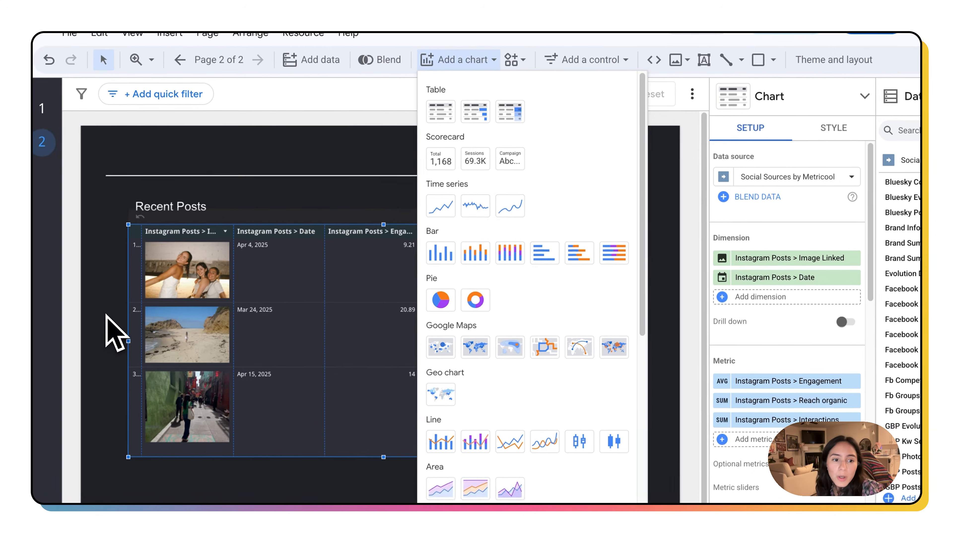
left_click(83, 337)
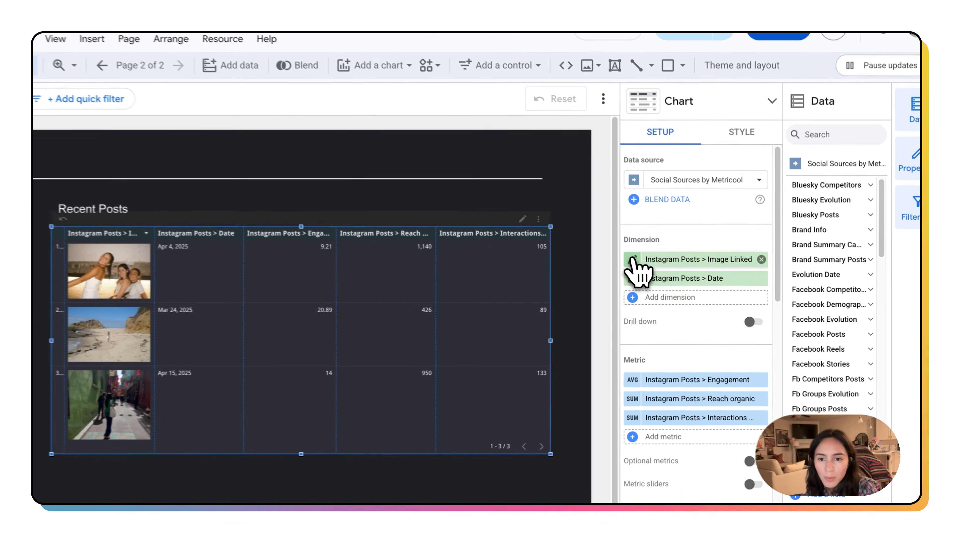
left_click(646, 265)
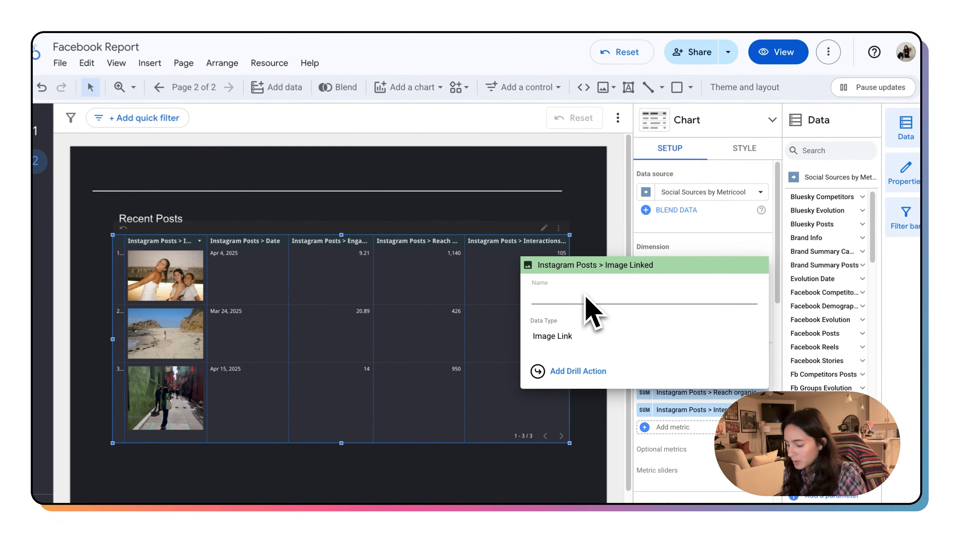
type("Posts")
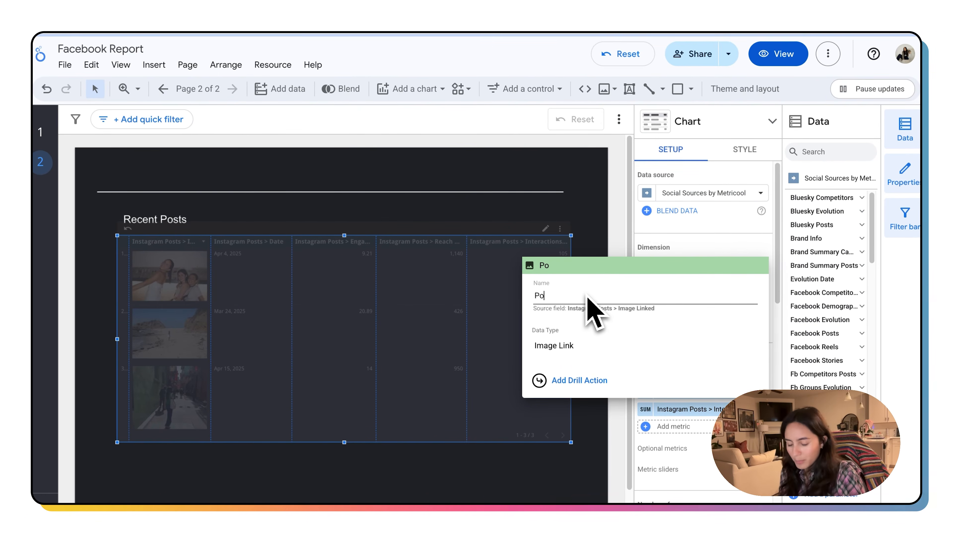
key("Return")
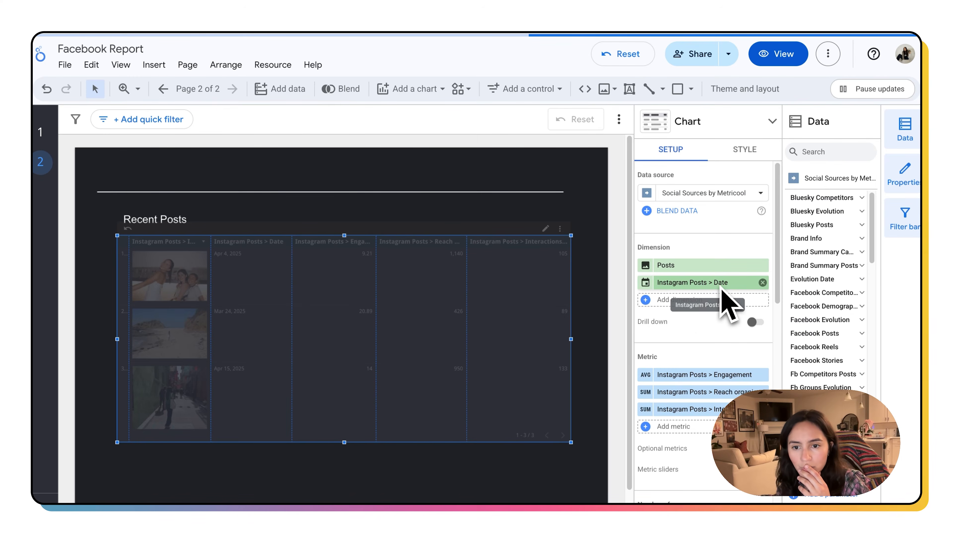
Step: Rename the table's Instagram Posts > Date dimension to Date
left_click(717, 285)
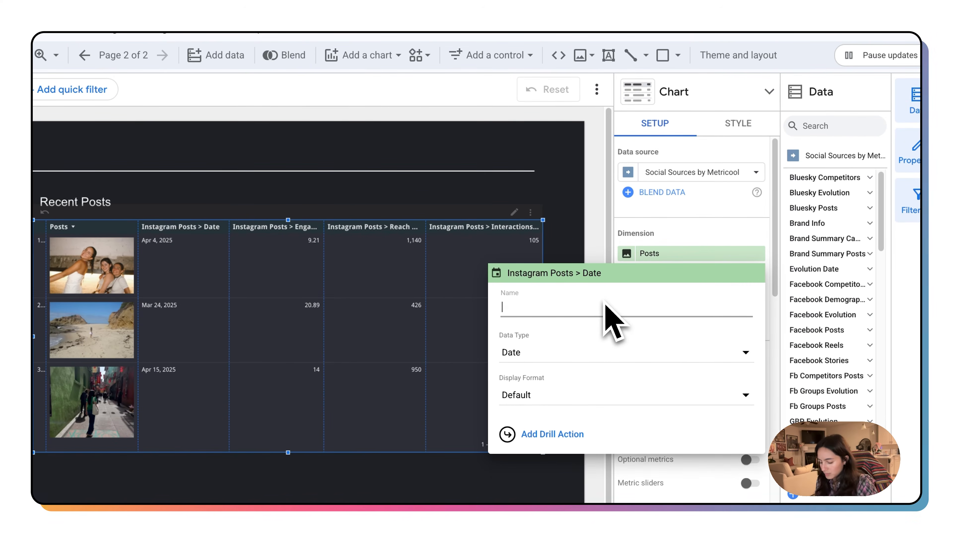
type("Date")
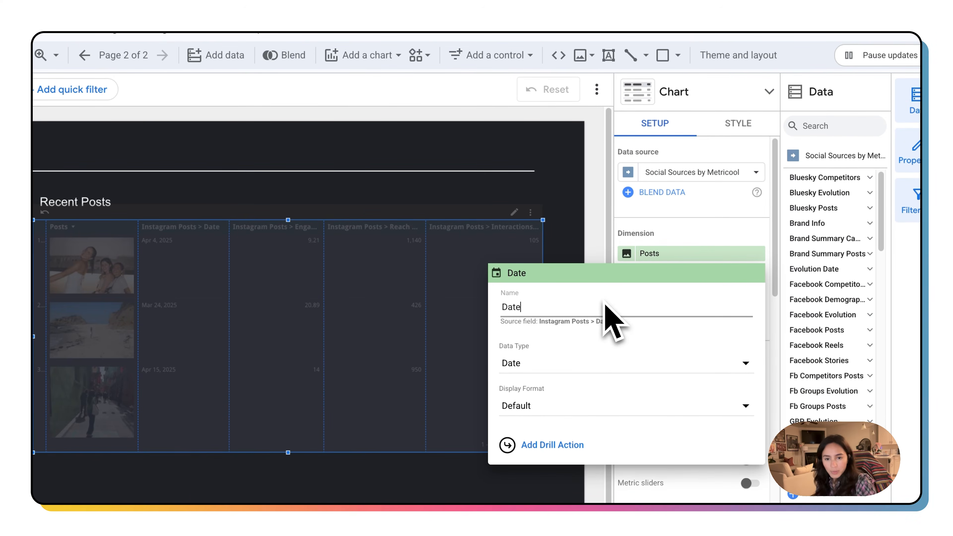
key("Return")
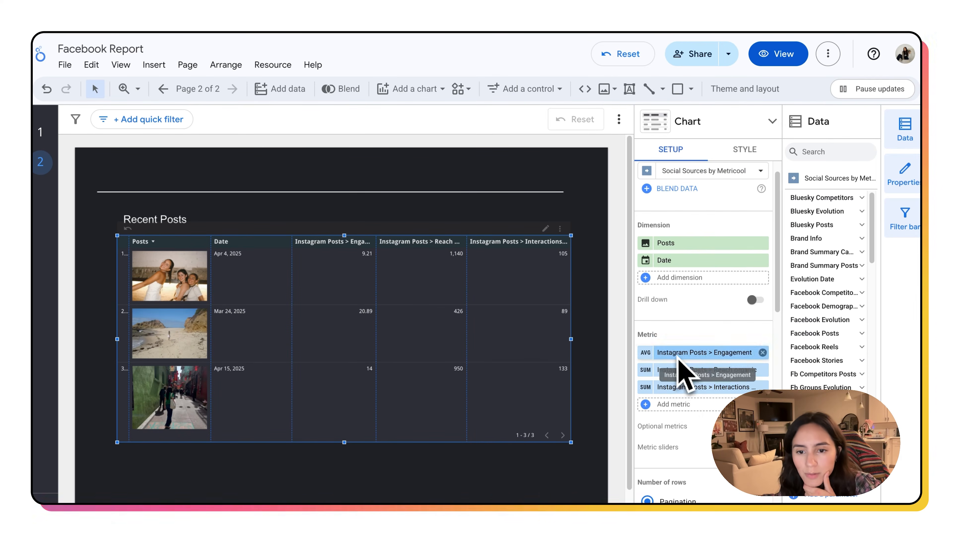
Step: Rename the table's Instagram Posts > Engagement metric to Engagement
scroll(712, 421, "down", 3)
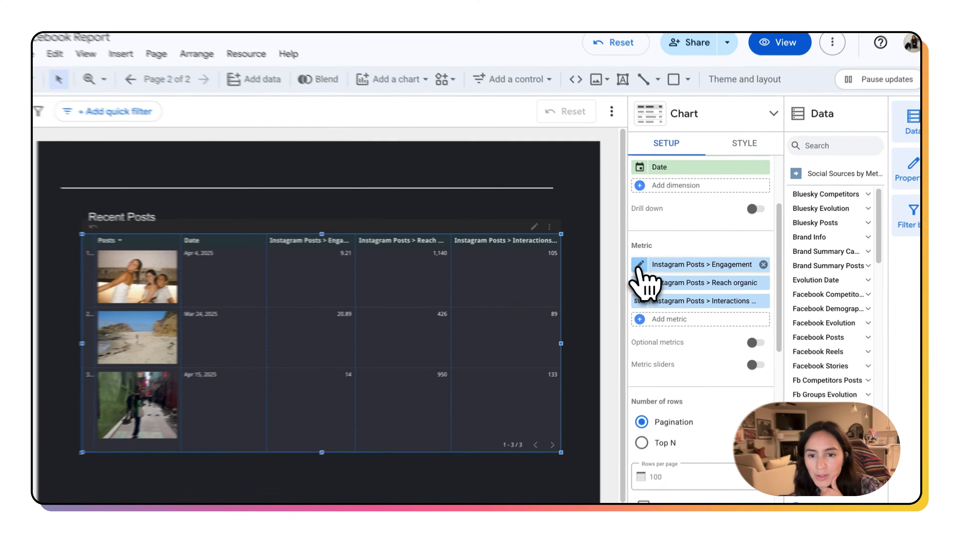
left_click(640, 264)
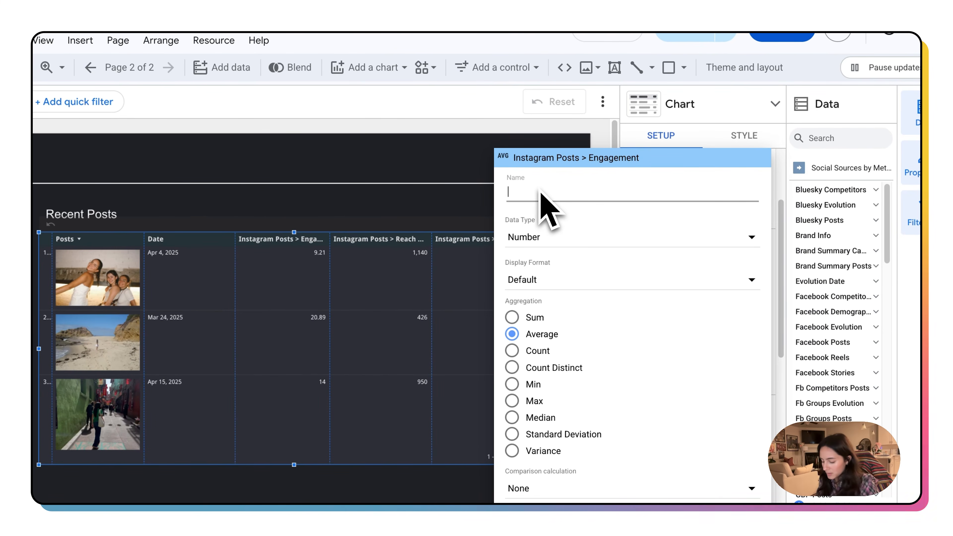
type("Engagement")
key("Return")
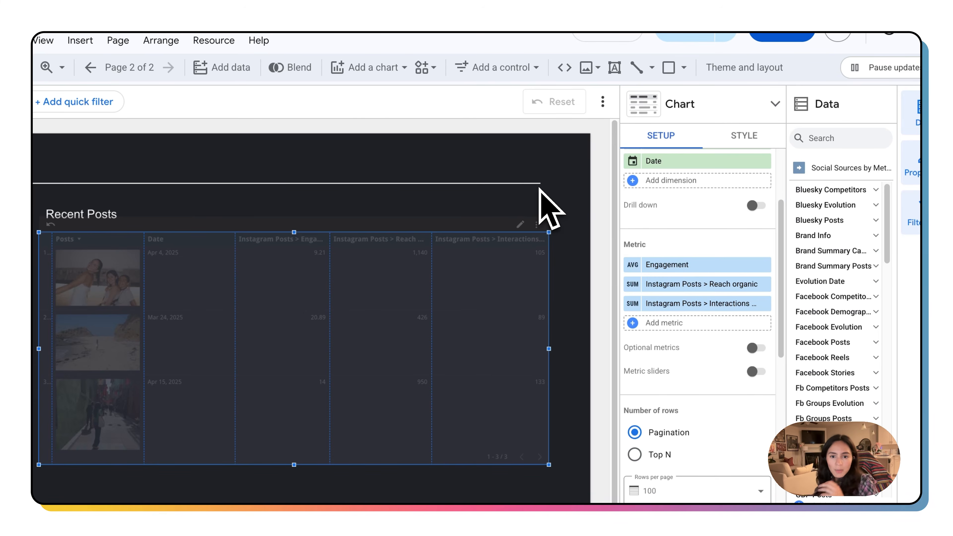
Step: Rename the Instagram Posts > Reach organic metric to Organic Reach
left_click(637, 284)
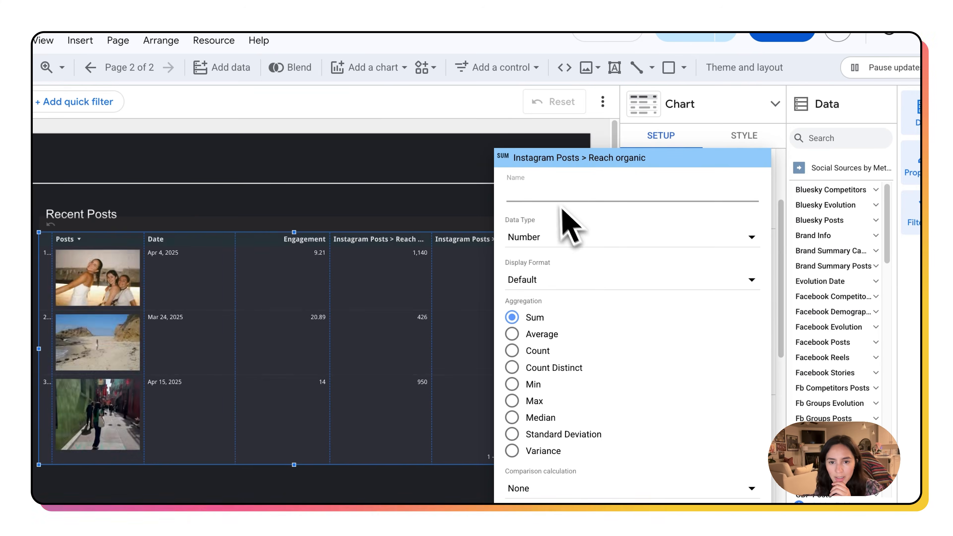
type("Reach")
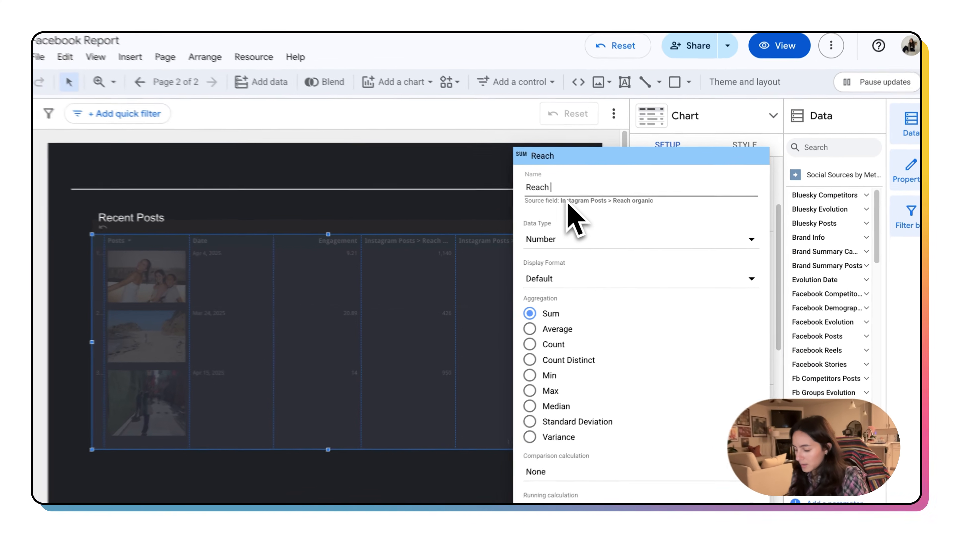
key("BackSpace")
key("BackSpace")
key("BackSpace")
key("BackSpace")
key("BackSpace")
type("Organic Reach")
key("Return")
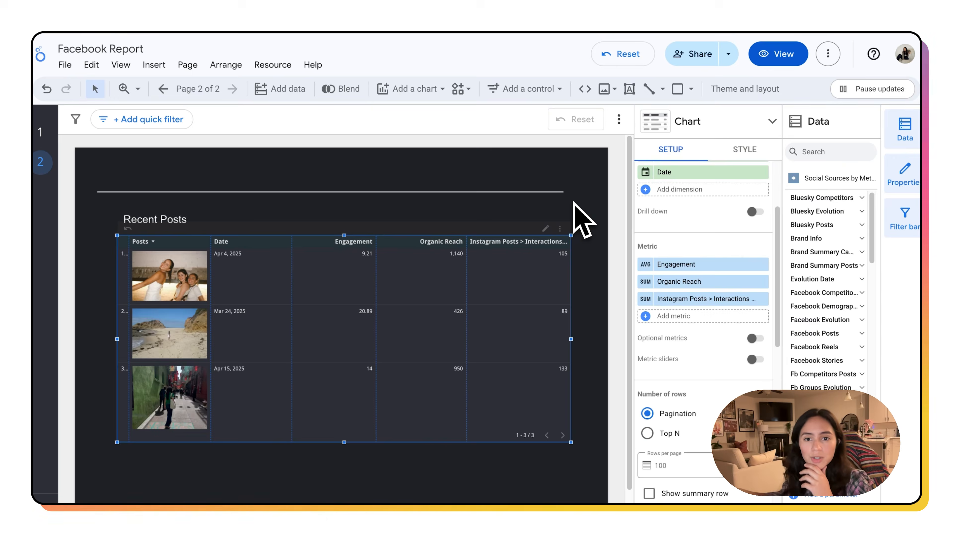
Step: Rename the Instagram Posts > Interactions total metric to Total Interactions
left_click(653, 299)
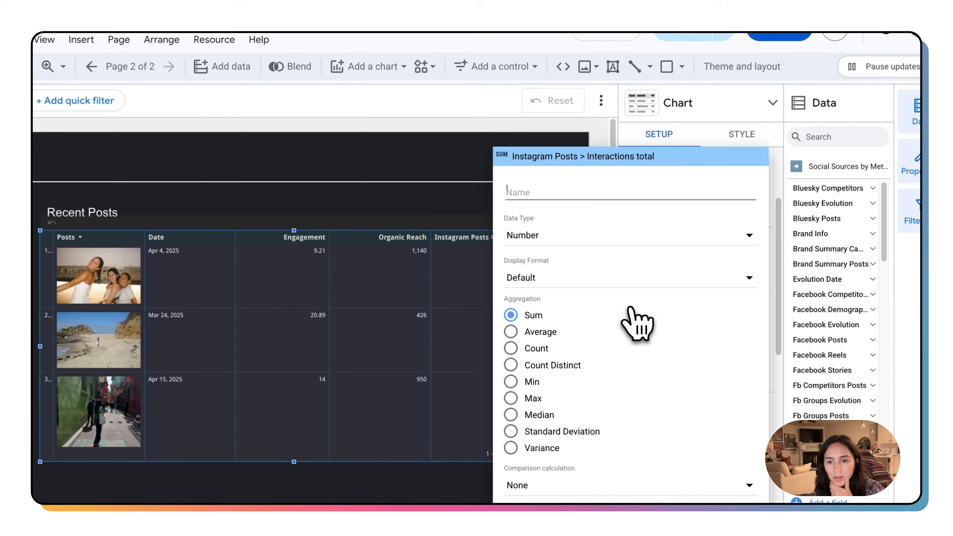
type("tOR")
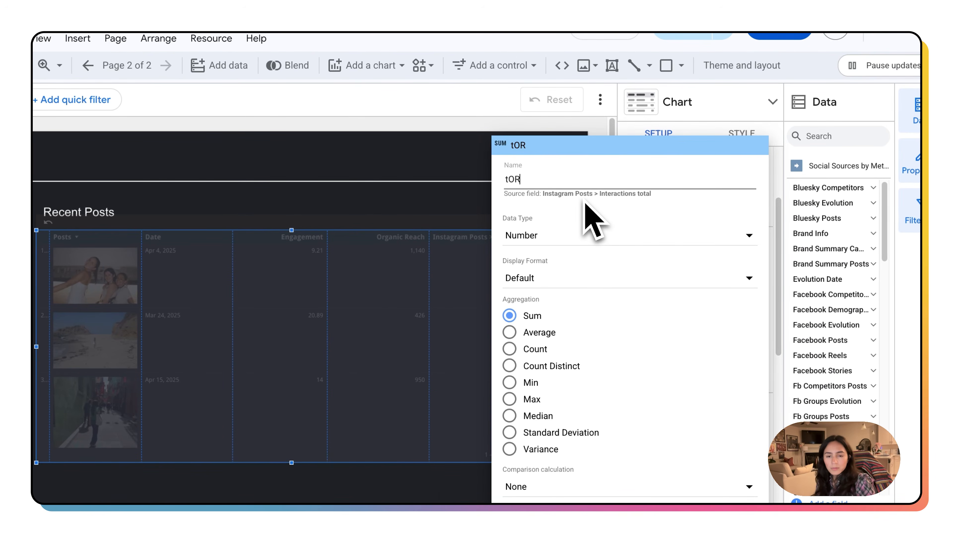
key("BackSpace")
key("BackSpace")
key("BackSpace")
type("Total ")
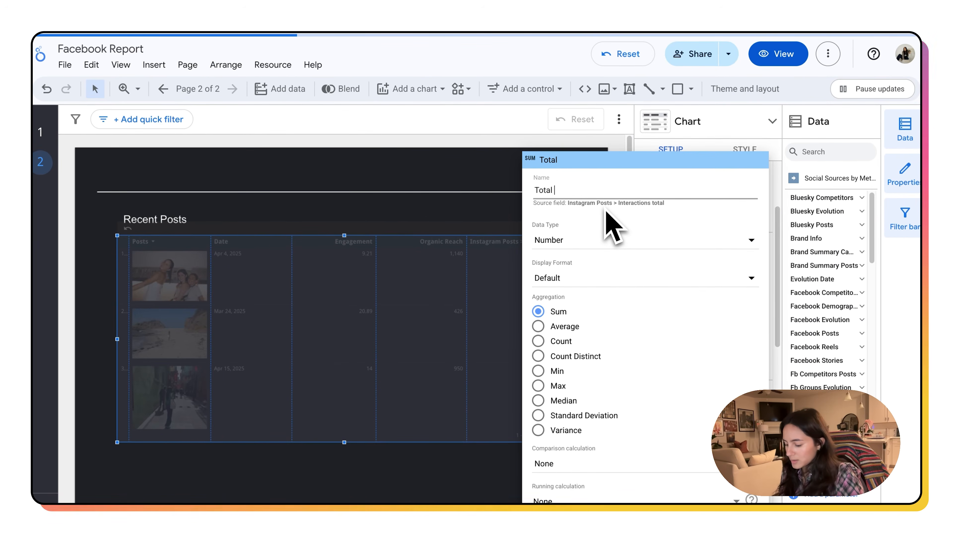
type("Interaction")
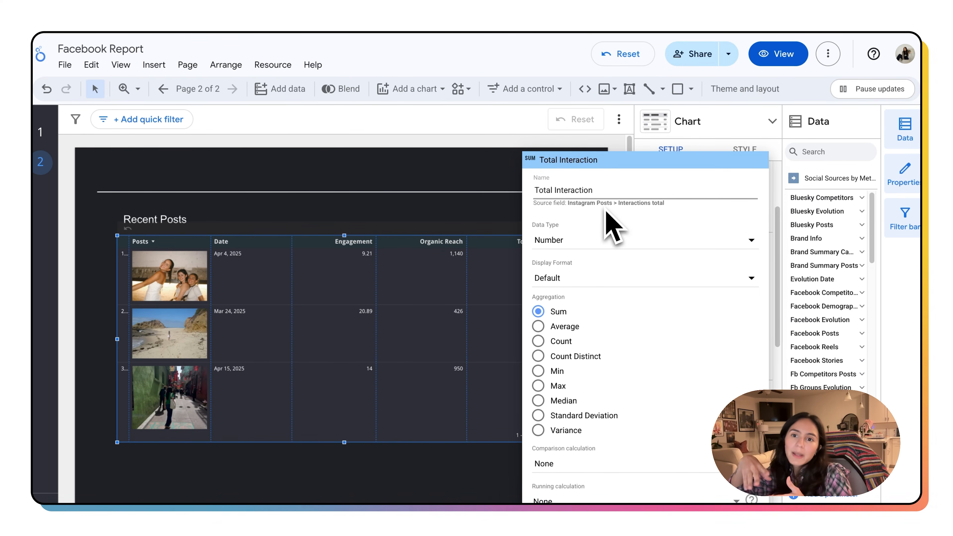
type("s")
key("Return")
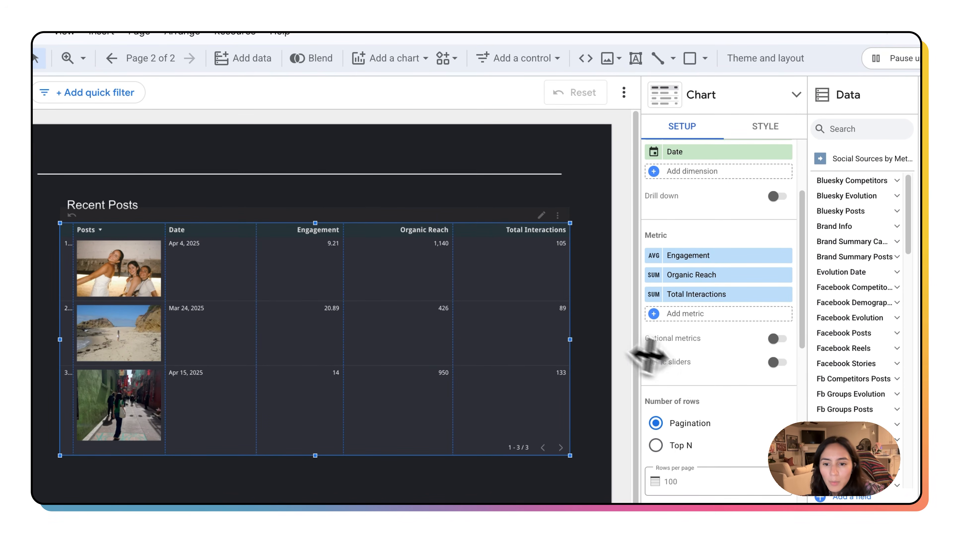
Step: In the table's style settings, center-align both dimensions and all three metrics
scroll(724, 400, "down", 5)
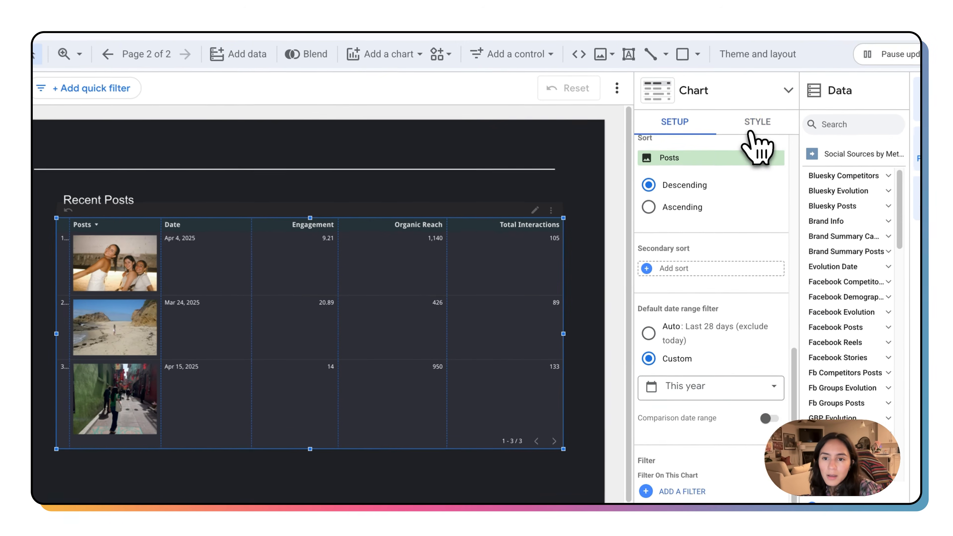
left_click(753, 124)
scroll(719, 362, "down", 10)
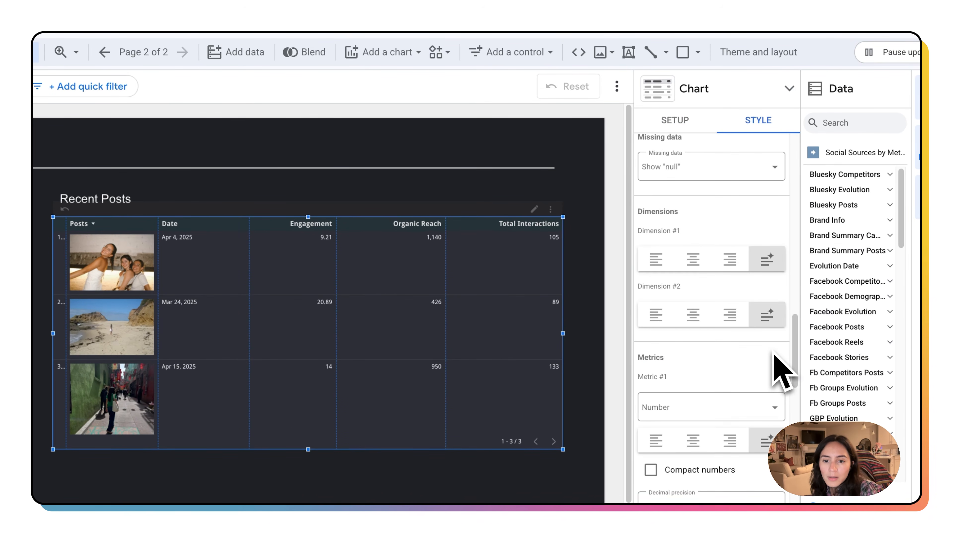
scroll(774, 367, "down", 5)
scroll(772, 368, "up", 2)
left_click(692, 320)
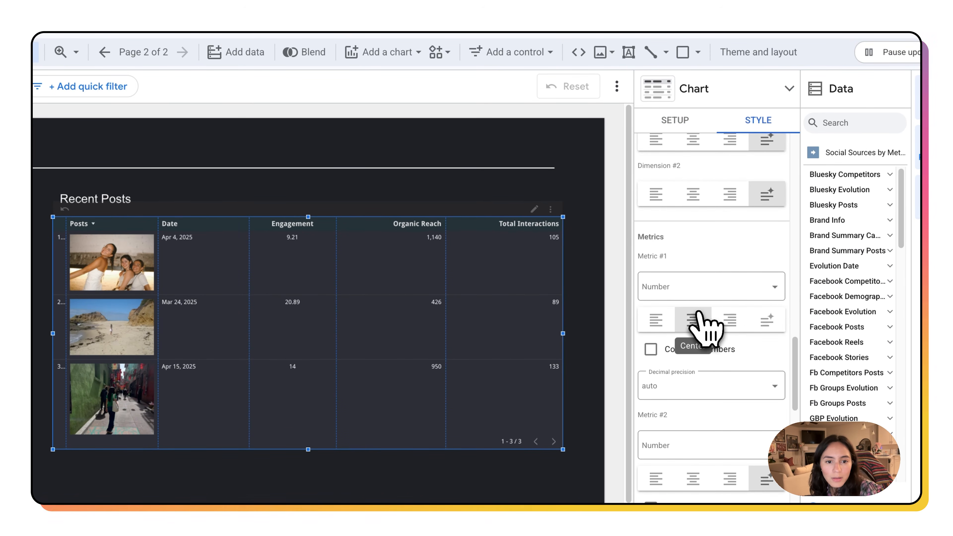
scroll(702, 320, "up", 3)
left_click(692, 309)
left_click(693, 254)
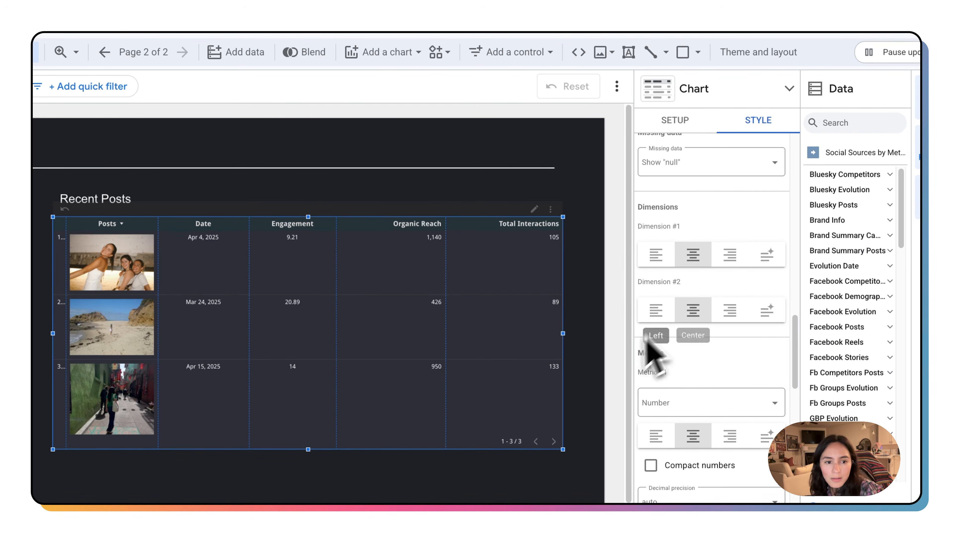
scroll(709, 323, "up", 2)
scroll(731, 338, "down", 5)
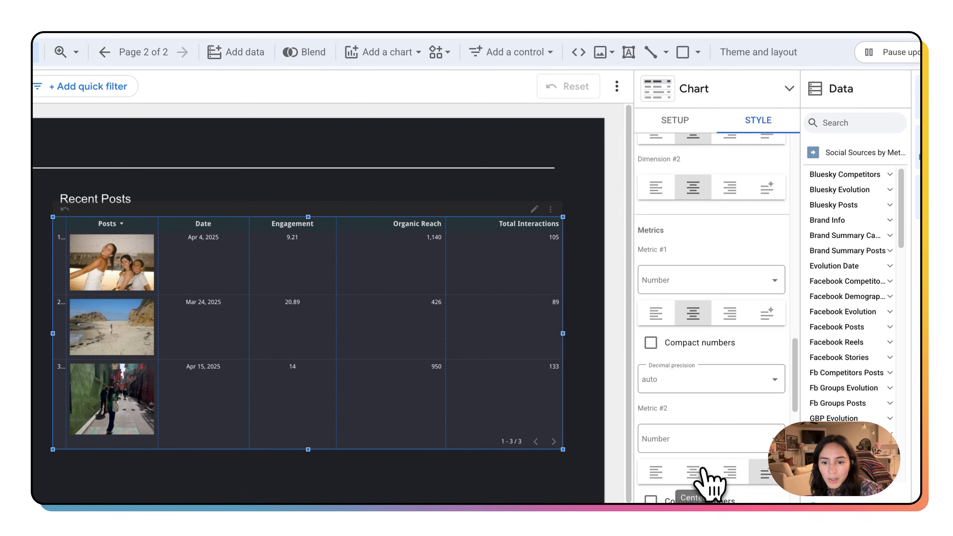
left_click(702, 469)
scroll(713, 394, "down", 5)
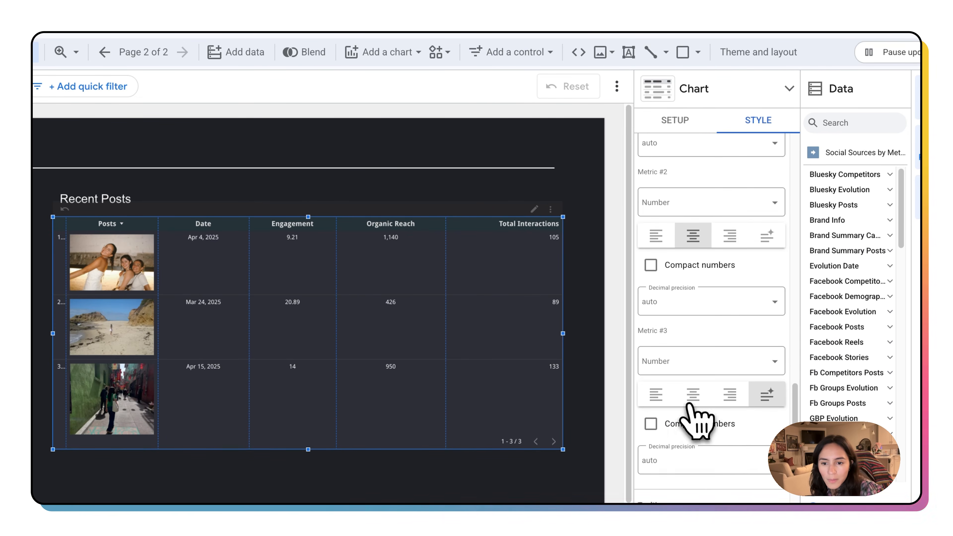
left_click(693, 397)
scroll(724, 404, "down", 5)
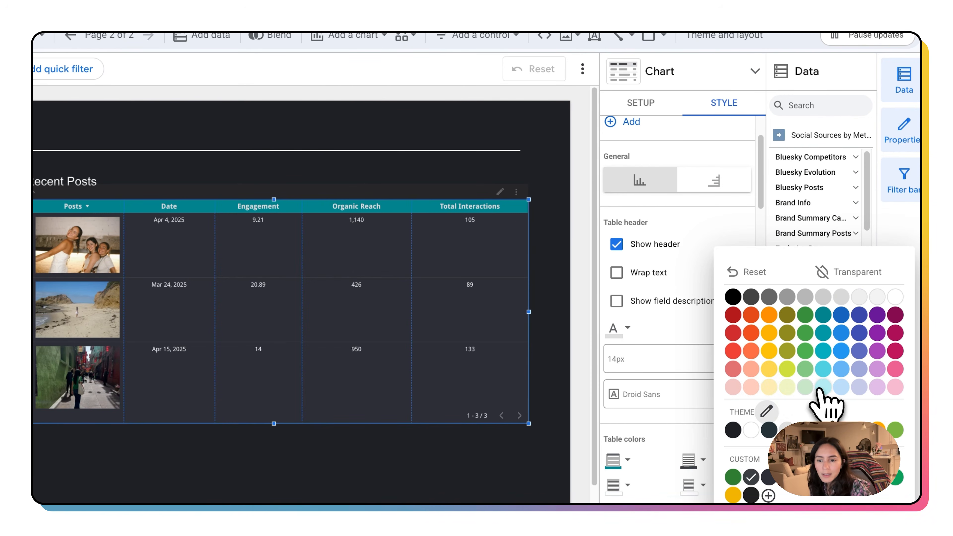
Step: Set the table's even-row color to transparent and the odd-row color to a light teal
left_click(822, 388)
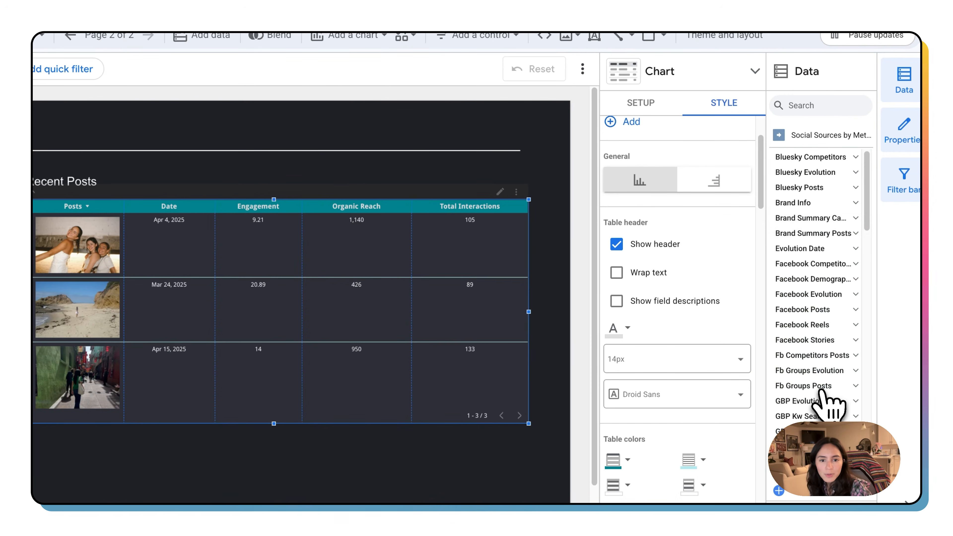
scroll(724, 413, "down", 1)
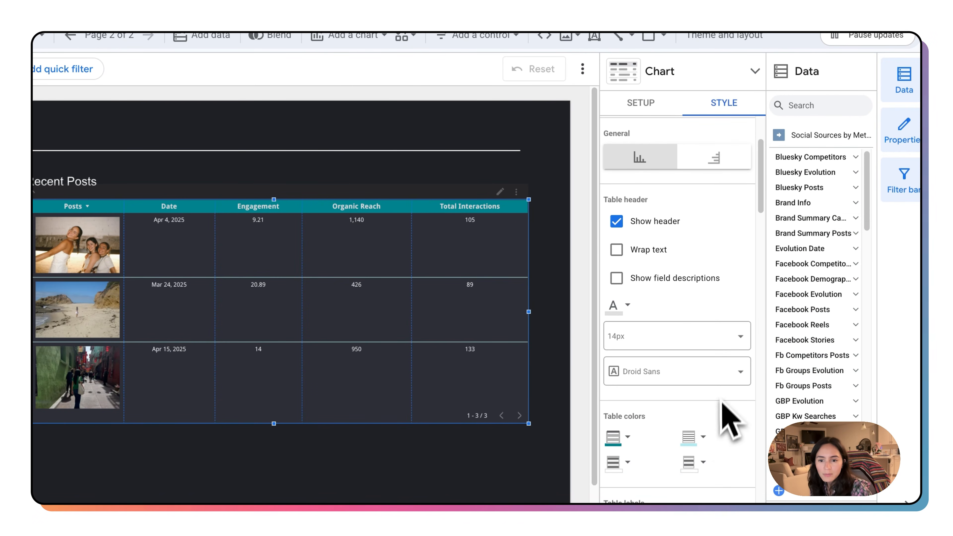
left_click(701, 468)
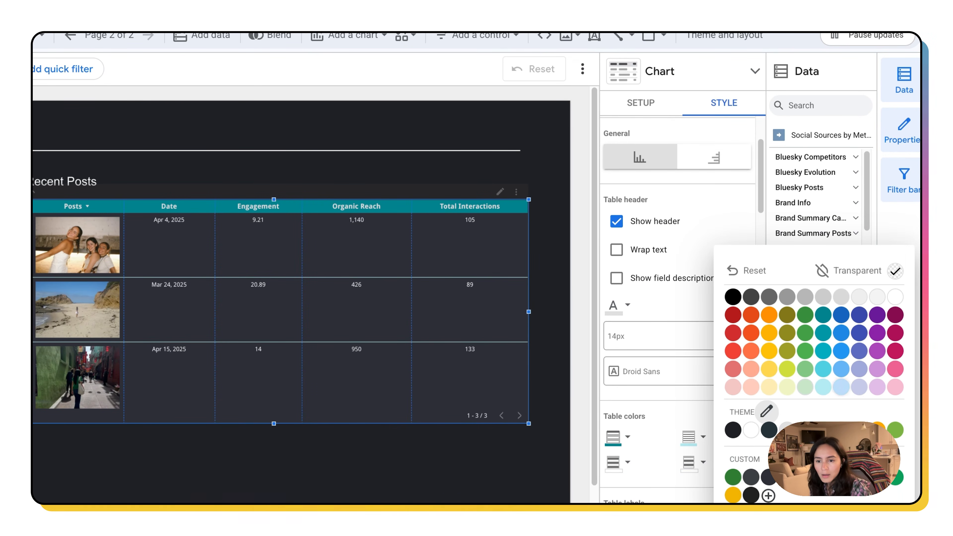
left_click(825, 357)
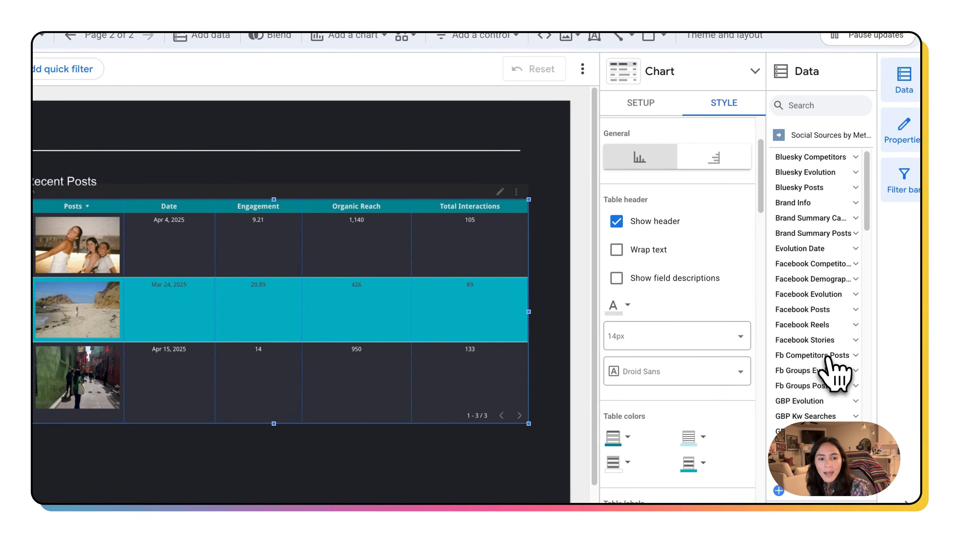
left_click(702, 463)
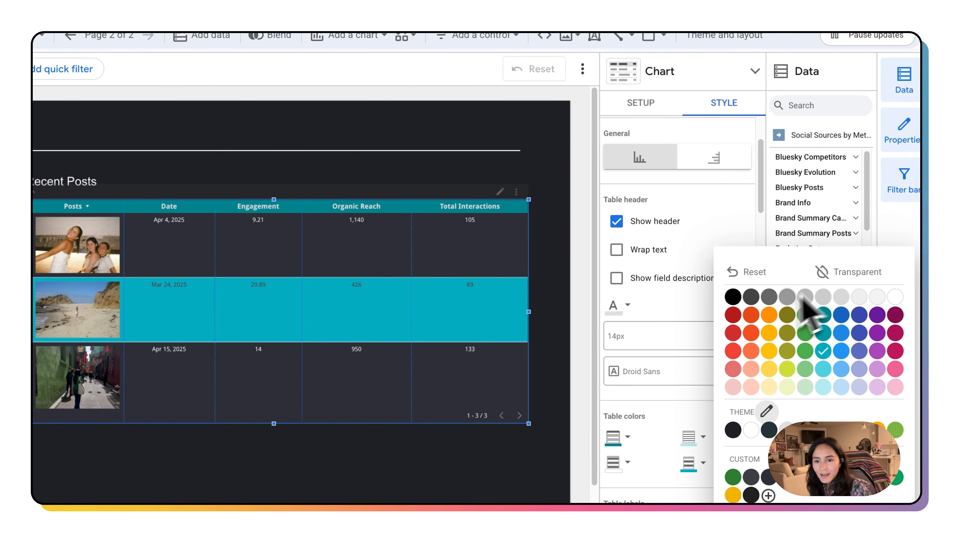
left_click(824, 273)
scroll(747, 400, "down", 2)
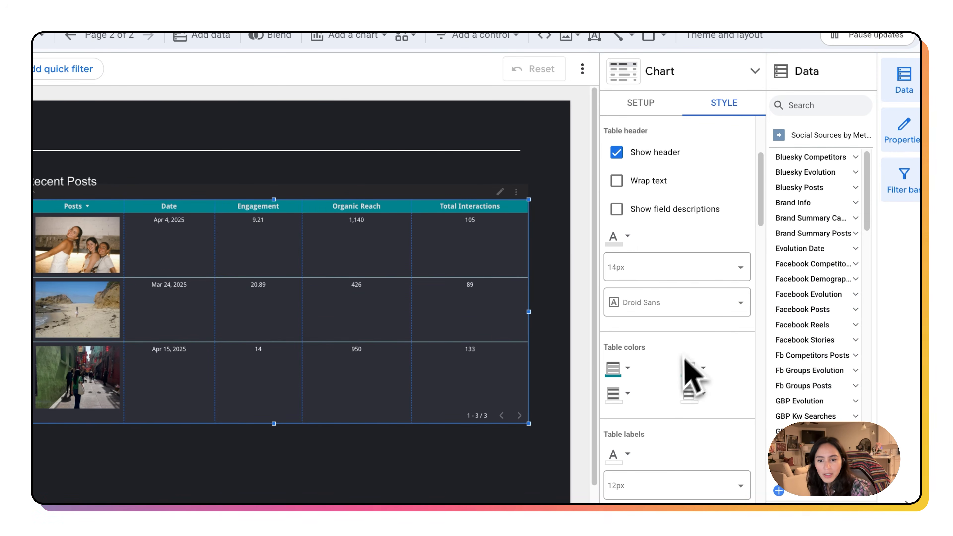
left_click(629, 393)
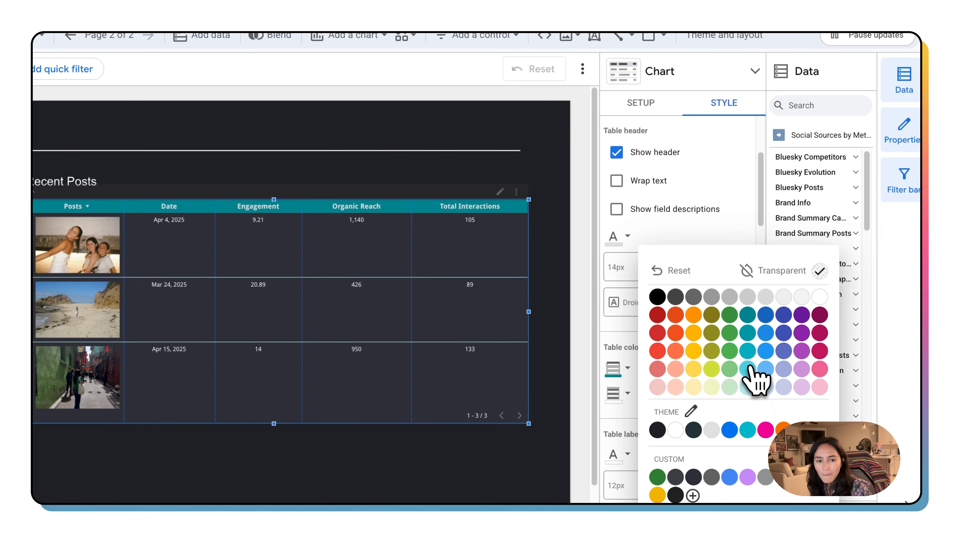
left_click(747, 369)
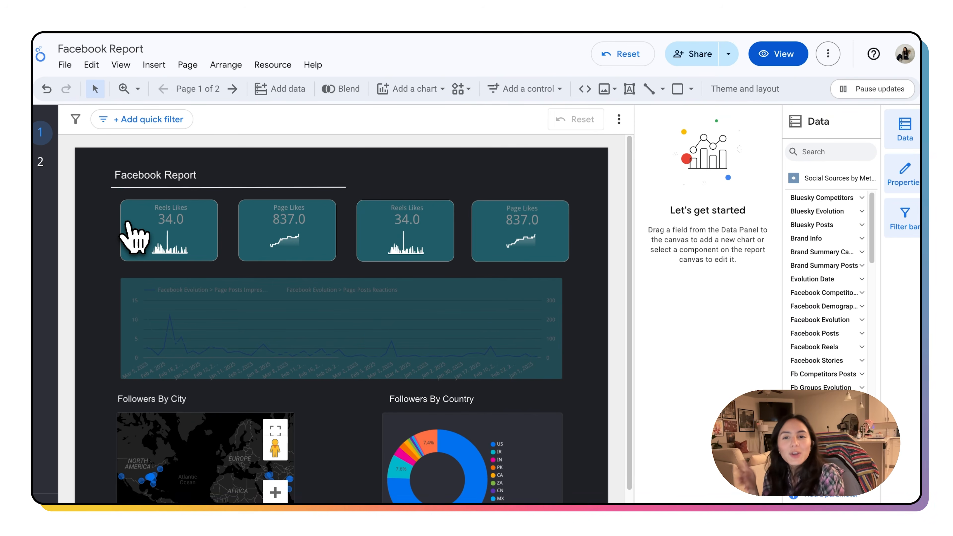